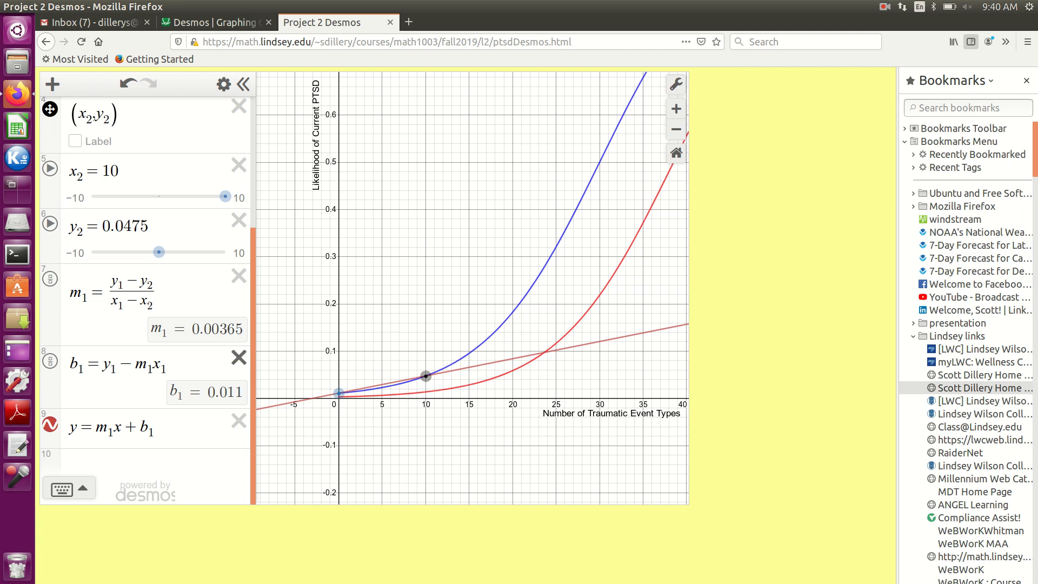
# Step: Add the point (x_3, y_3) as a new expression and create sliders for both of its coordinates
pyautogui.click(142, 461)
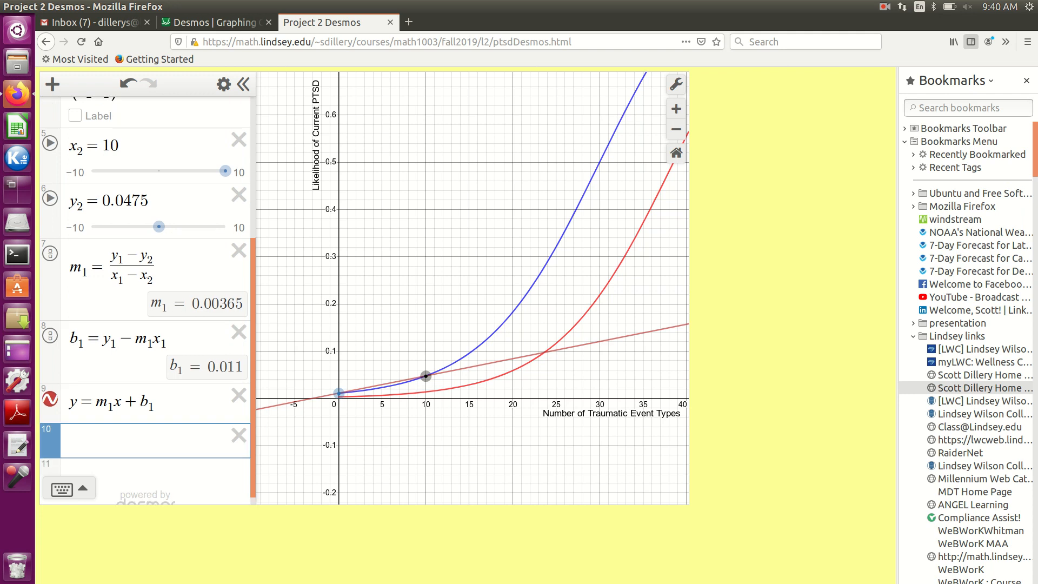
pyautogui.write('(x_3')
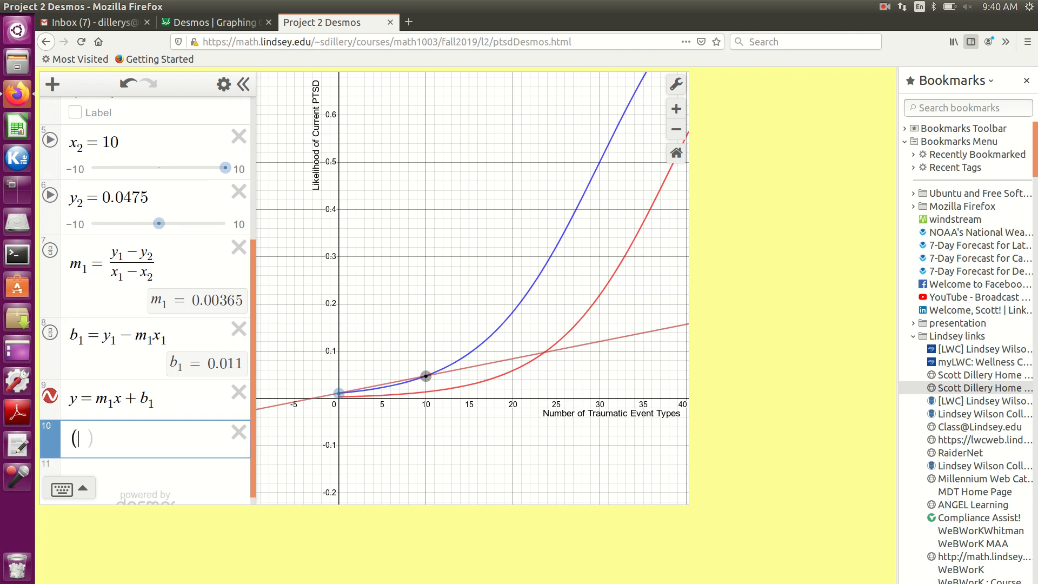
pyautogui.write(',y_3')
pyautogui.press('Right')
pyautogui.press('Right')
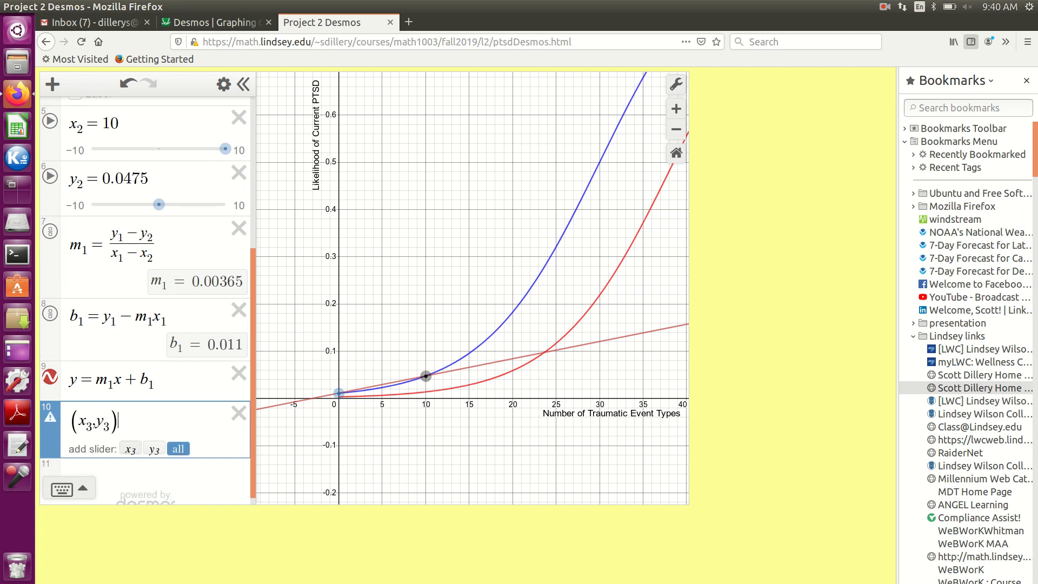
pyautogui.press('Return')
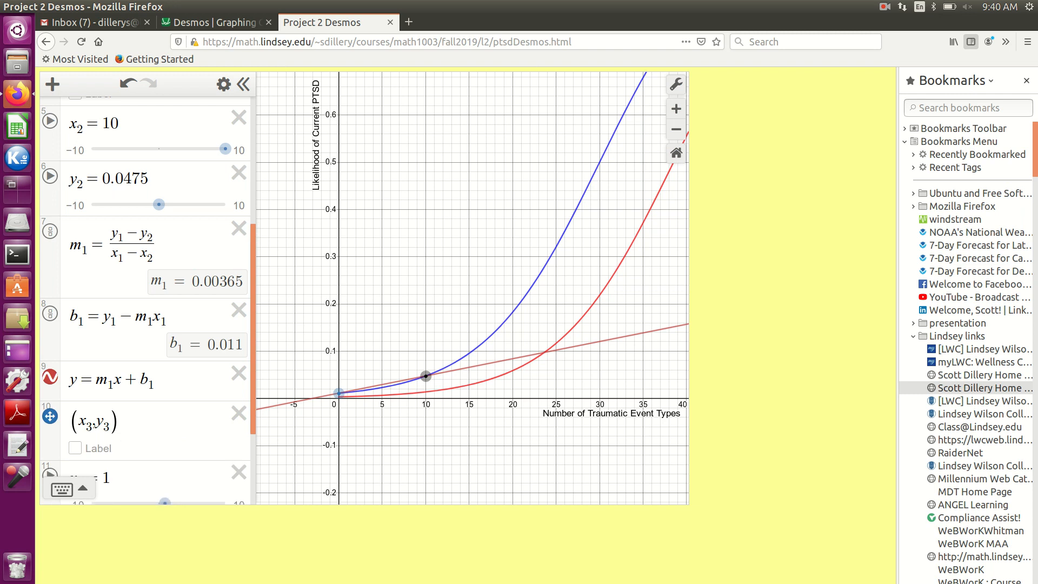
# Step: Move the point (x_3, y_3) onto the blue Stigmatization curve at x = 20, y = 0.1827
pyautogui.scroll(-4, 152, 324)
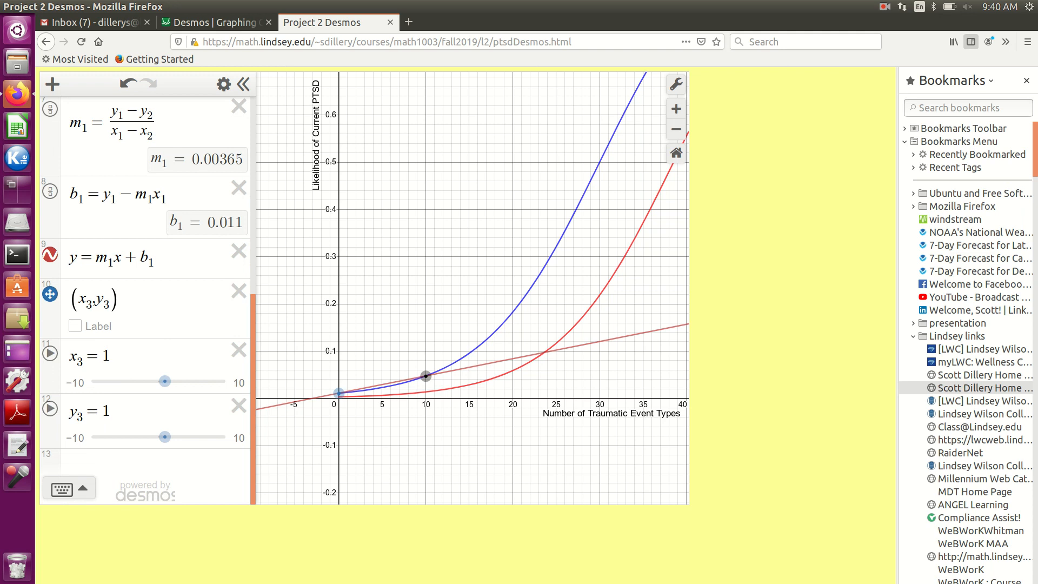
pyautogui.scroll(-5, 447, 233)
pyautogui.moveTo(447, 233); pyautogui.dragTo(422, 302)
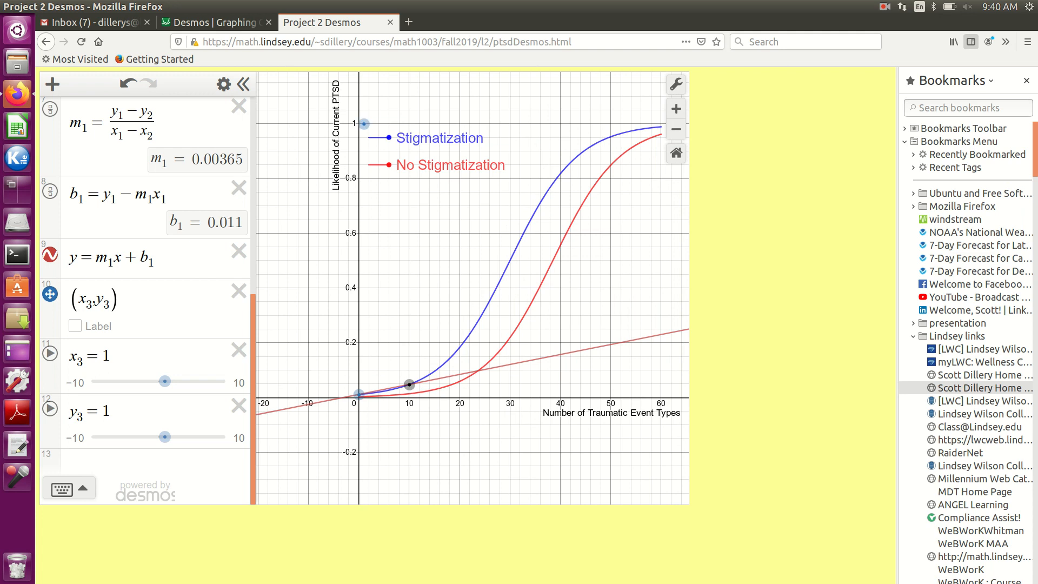
pyautogui.moveTo(363, 124); pyautogui.dragTo(459, 347)
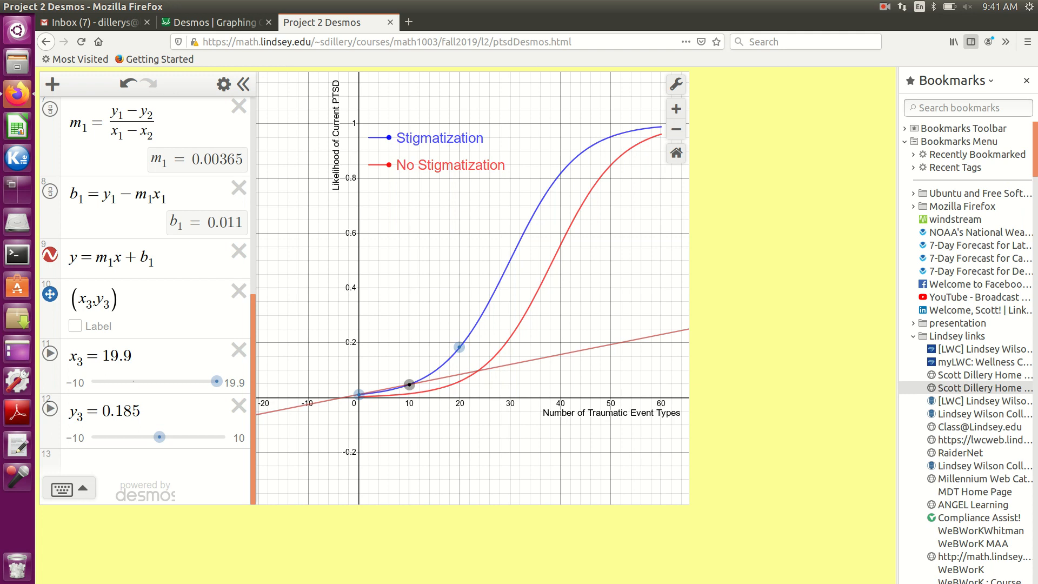
pyautogui.scroll(10, 459, 362)
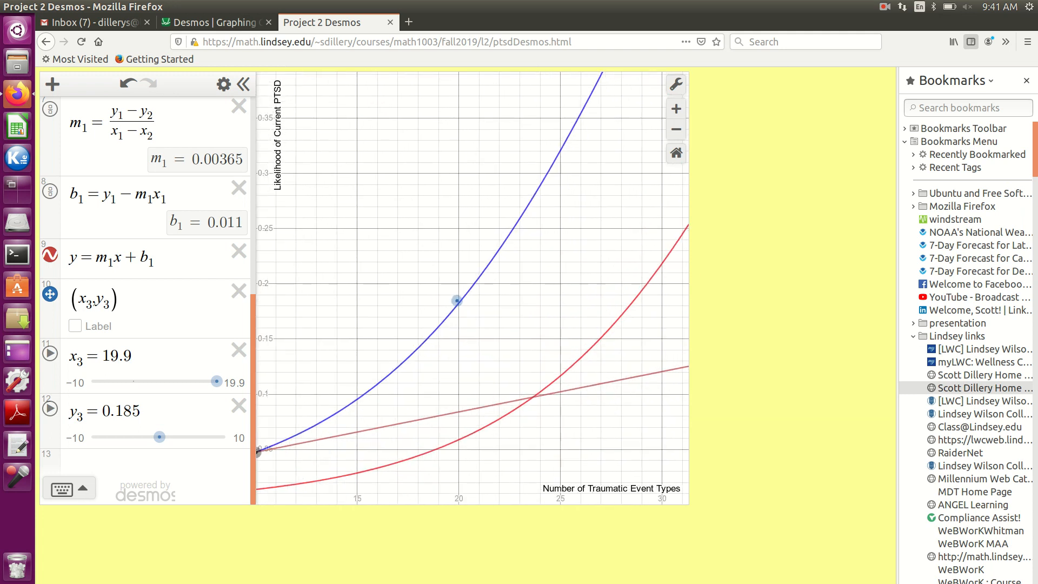
pyautogui.scroll(3, 460, 357)
pyautogui.scroll(6, 459, 330)
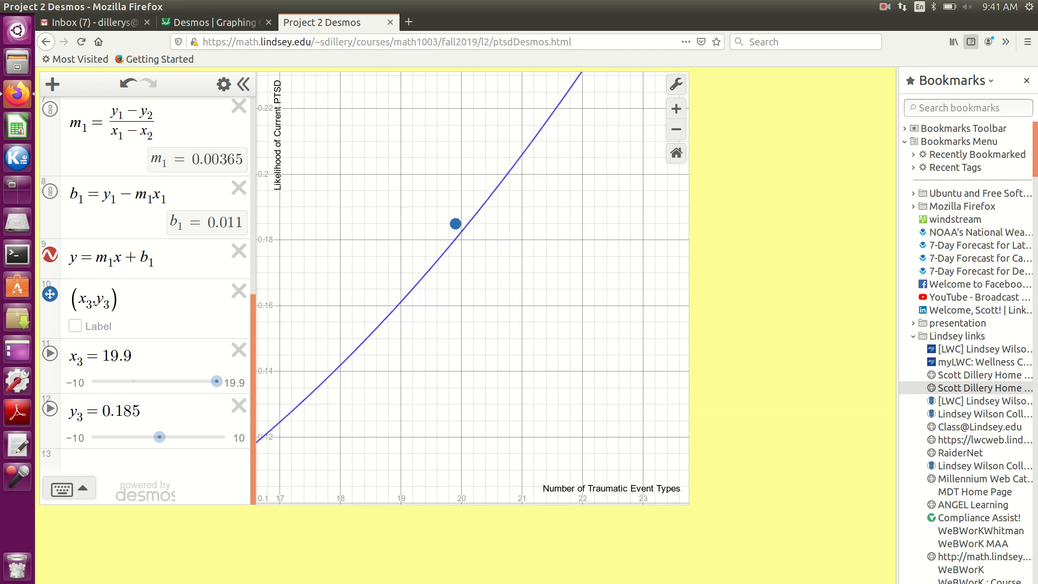
pyautogui.moveTo(455, 224); pyautogui.dragTo(461, 231)
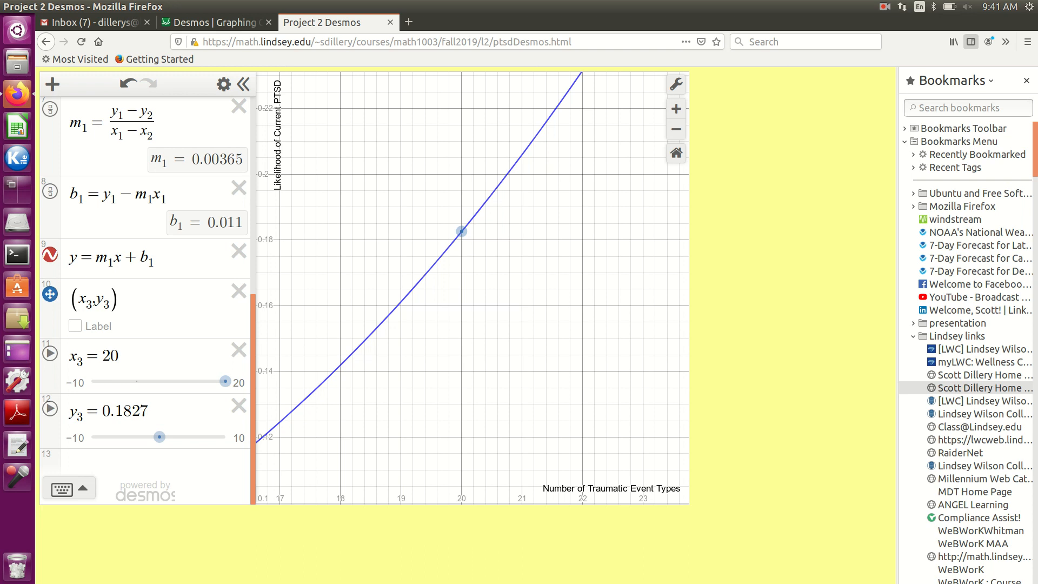
# Step: Enter m_2 = y_2 - y_3 as a new expression below the y_3 slider
pyautogui.scroll(1, 145, 300)
pyautogui.scroll(-1, 145, 300)
pyautogui.scroll(-10, 395, 392)
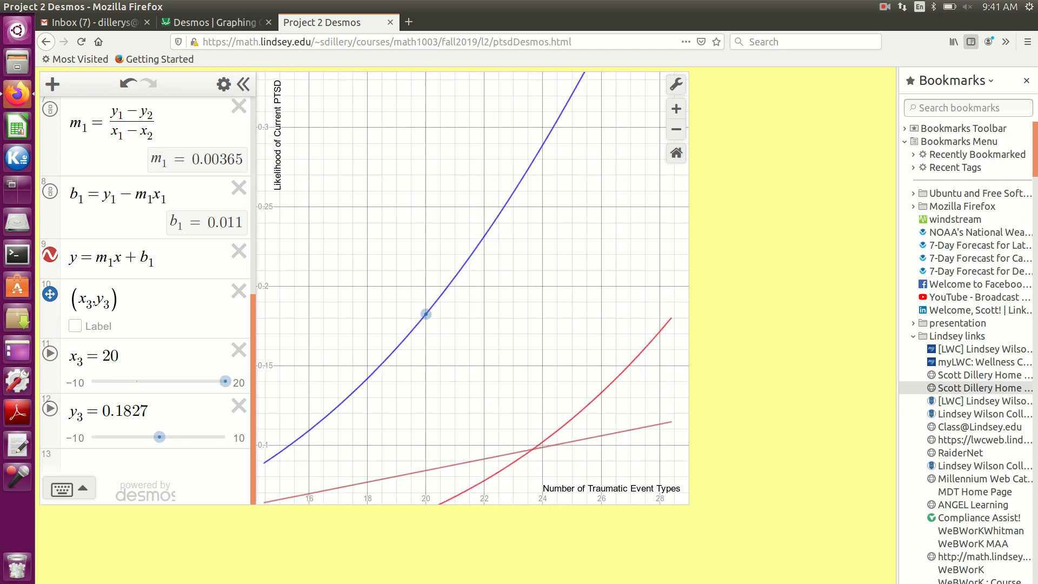
pyautogui.scroll(-4, 395, 389)
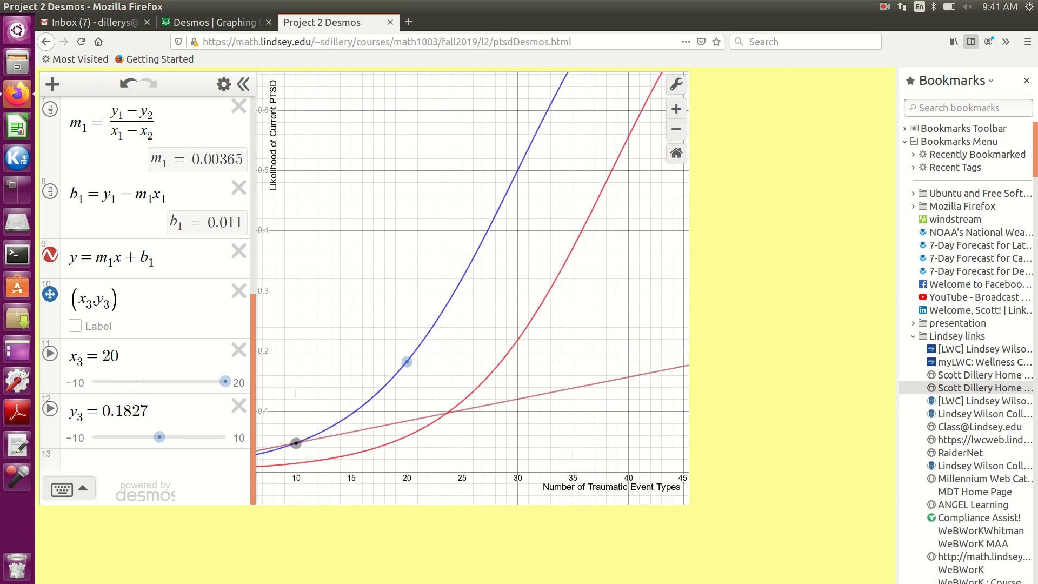
pyautogui.scroll(-1, 277, 330)
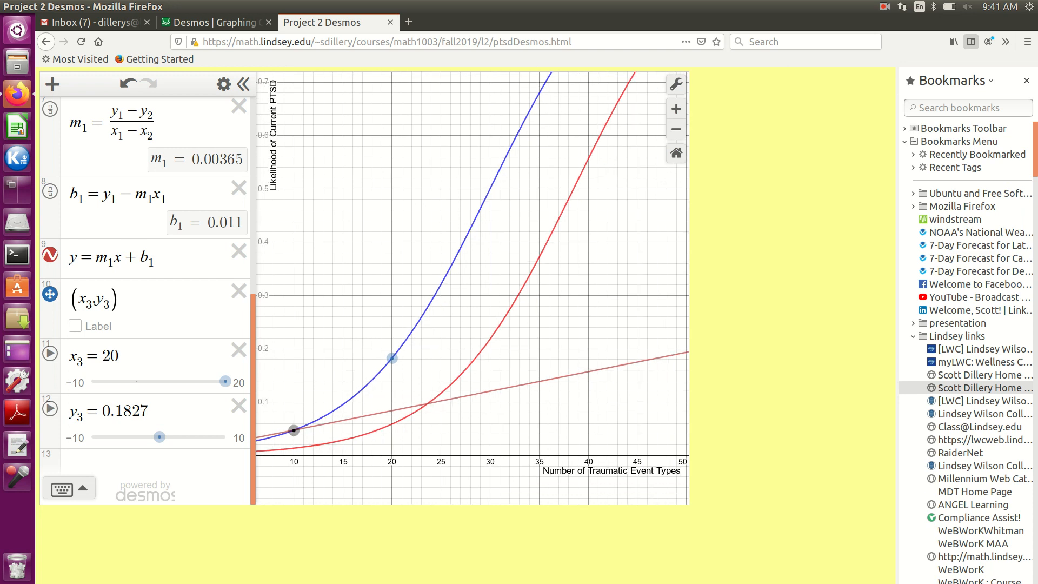
pyautogui.click(126, 462)
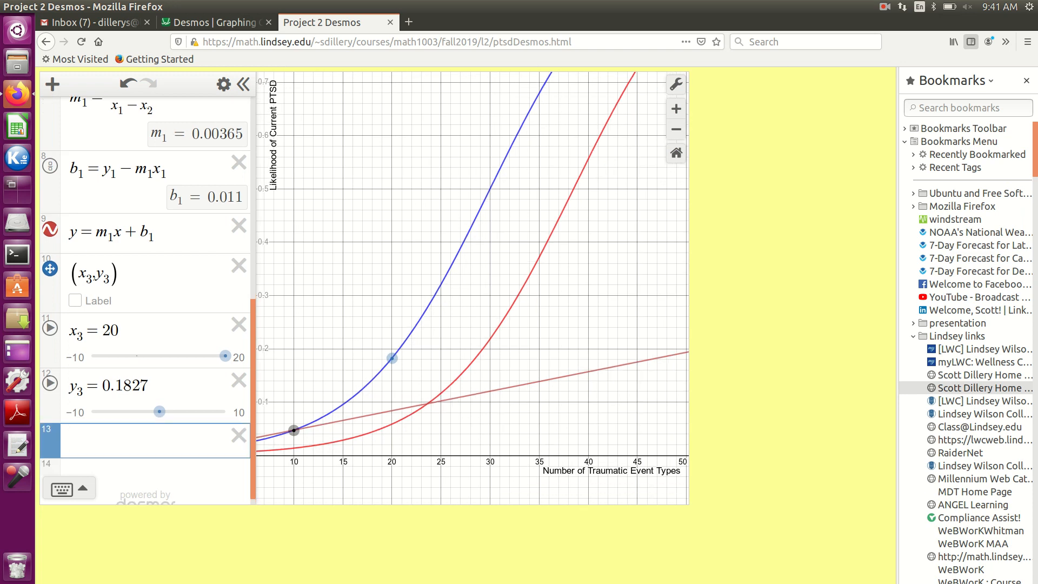
pyautogui.write('m_2=')
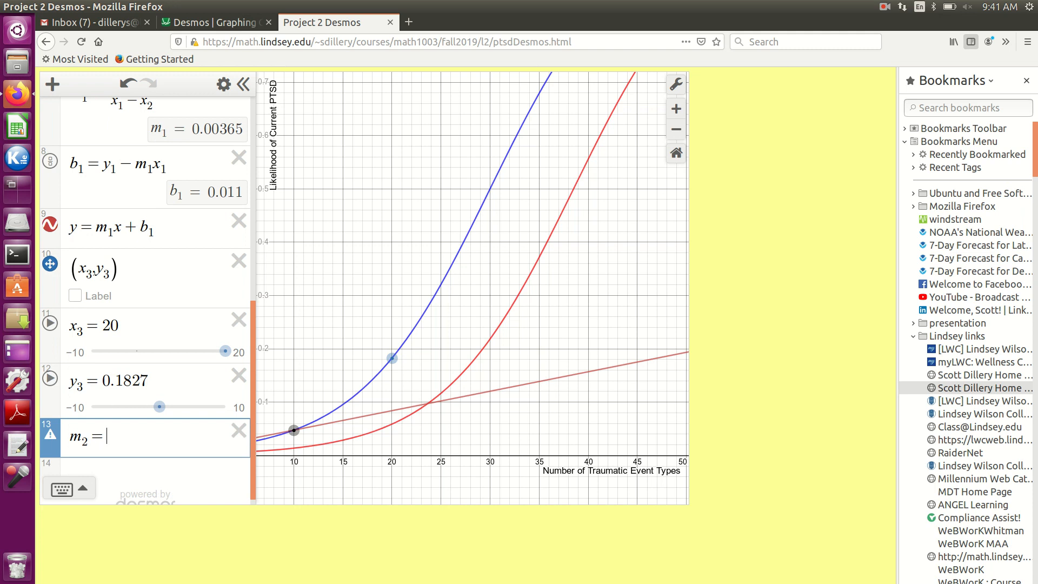
pyautogui.write('y_2-')
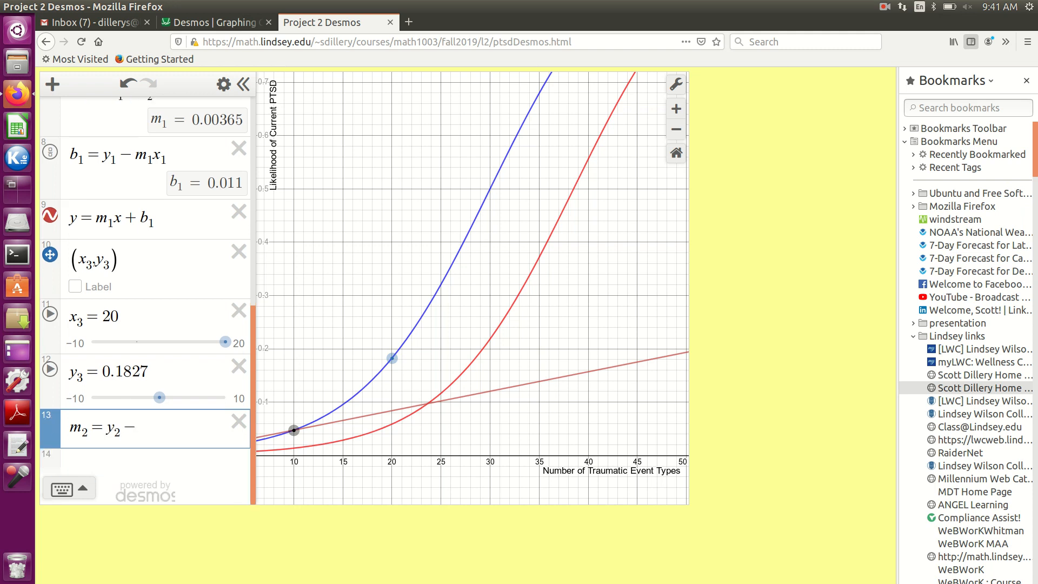
pyautogui.write('y_3')
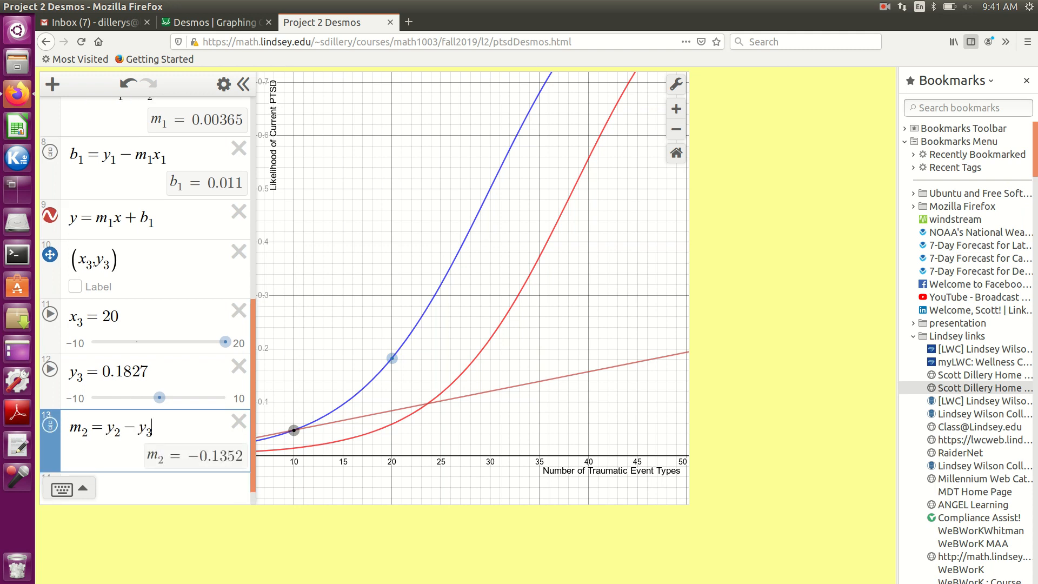
pyautogui.moveTo(107, 429); pyautogui.dragTo(153, 429)
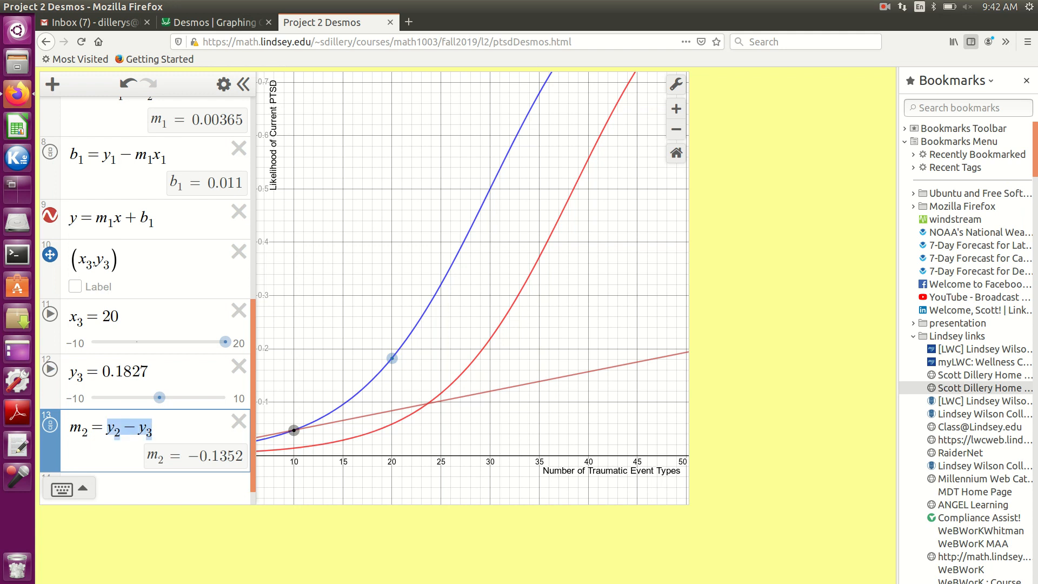
pyautogui.write('/')
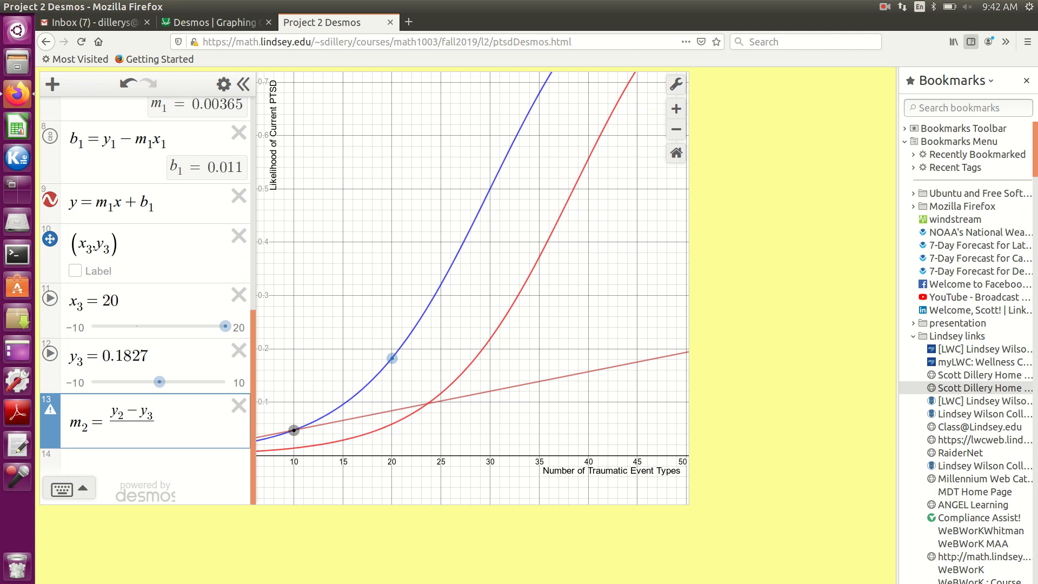
pyautogui.press('BackSpace')
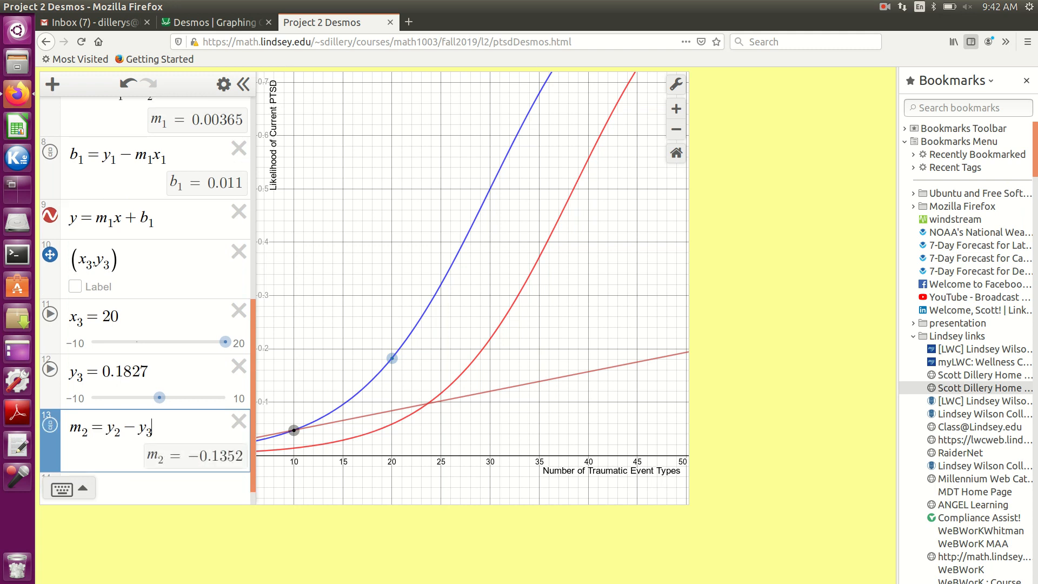
pyautogui.write('/')
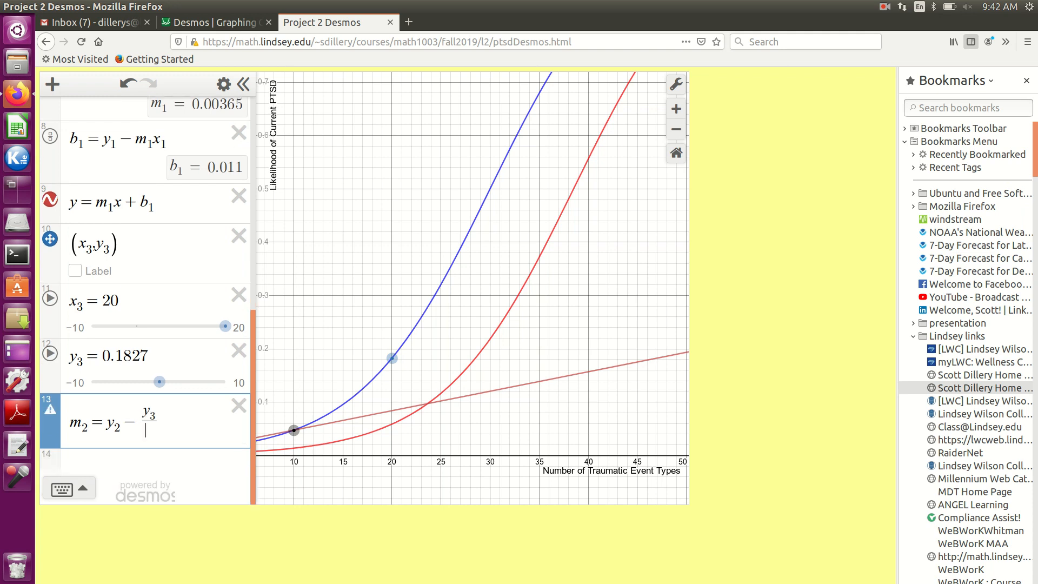
pyautogui.press('BackSpace')
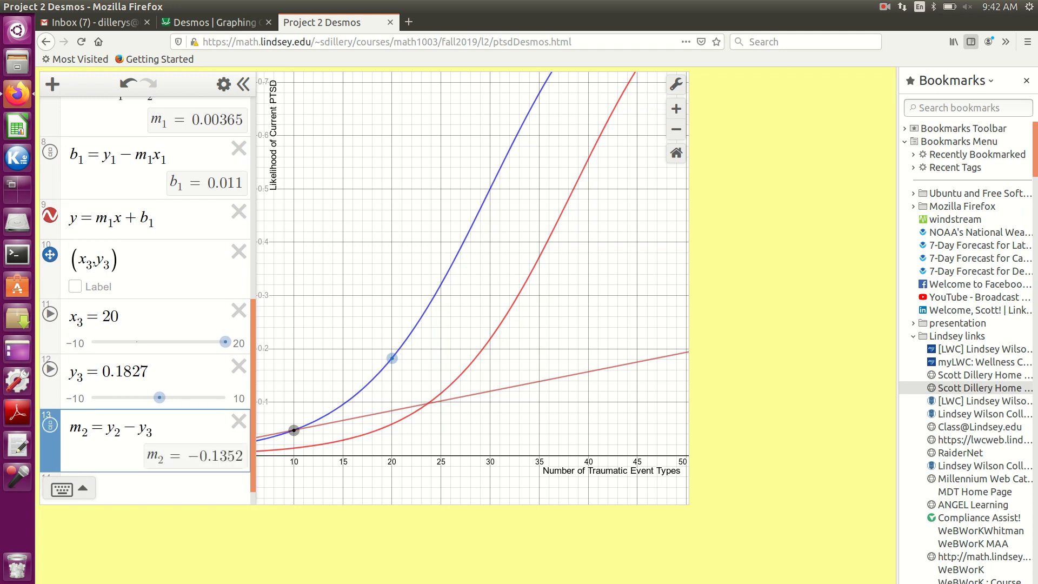
# Step: Make y_2 - y_3 the numerator of a fraction over x_2 - x_3 in the m_2 expression
pyautogui.hotkey('shift', 'Right')
pyautogui.hotkey('shift', 'Right')
pyautogui.hotkey('shift', 'Right')
pyautogui.hotkey('shift', 'Right')
pyautogui.hotkey('shift', 'Right')
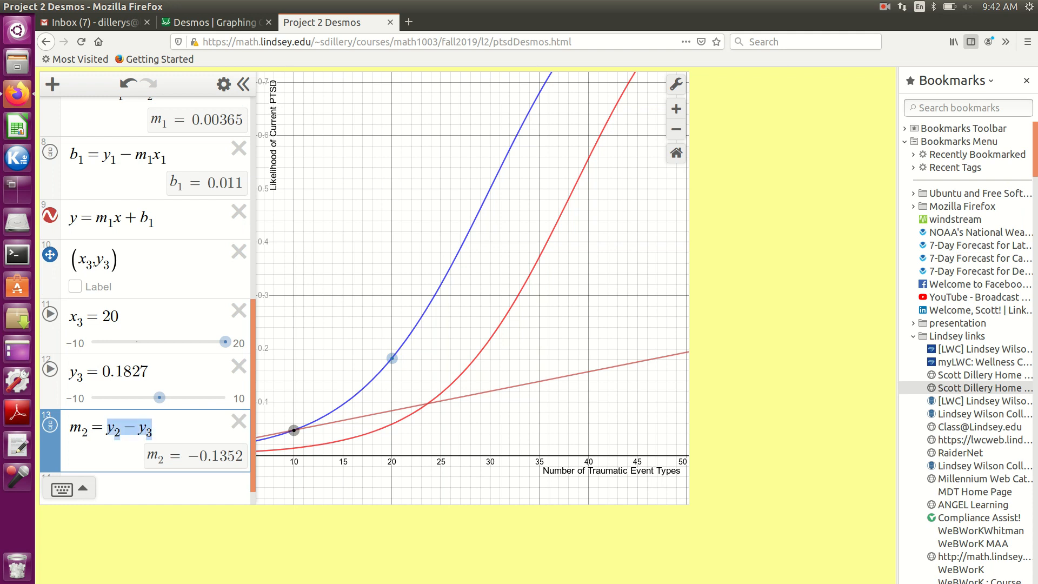
pyautogui.write('/x2-x3')
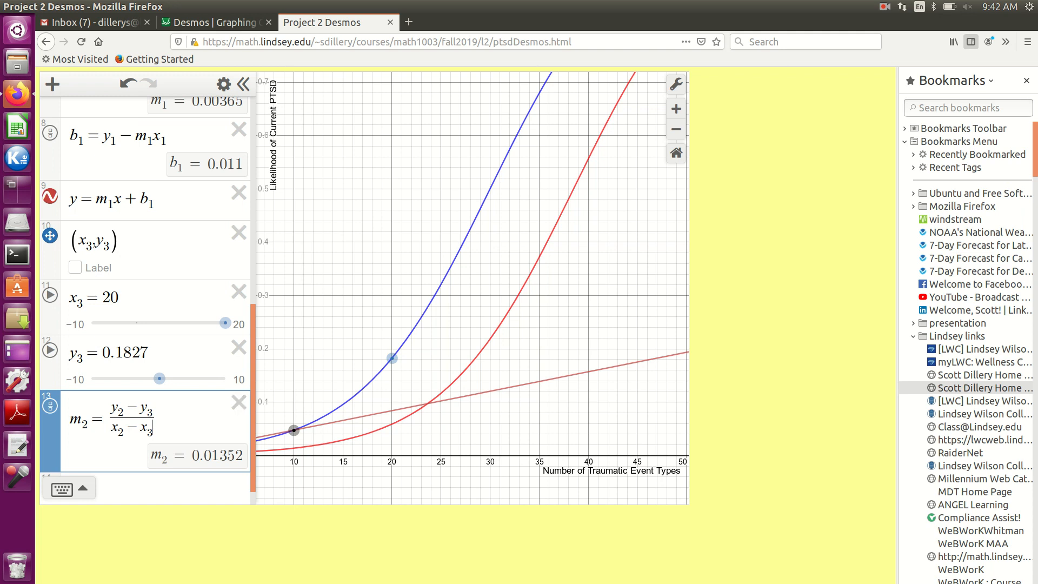
pyautogui.press('Return')
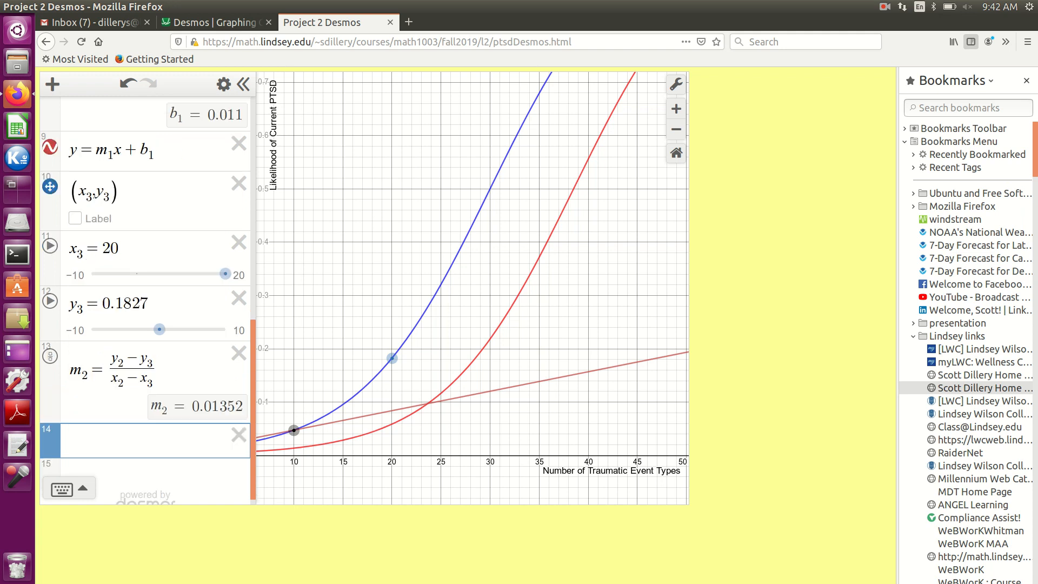
# Step: Define the second line's intercept with the expression b_2 = y_2 - m_2x_2
pyautogui.write('b_2')
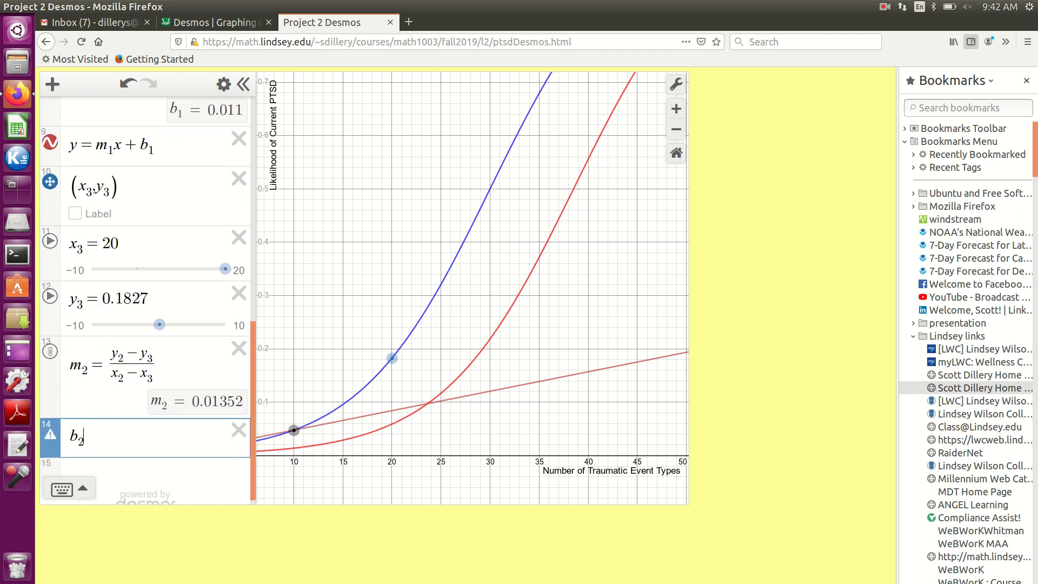
pyautogui.write('=y2-')
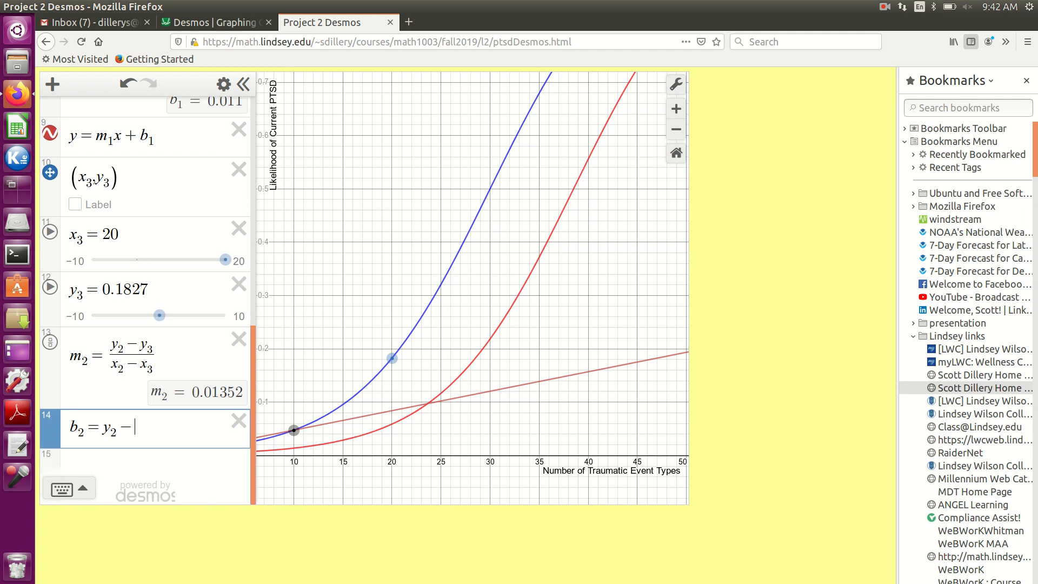
pyautogui.write('m2')
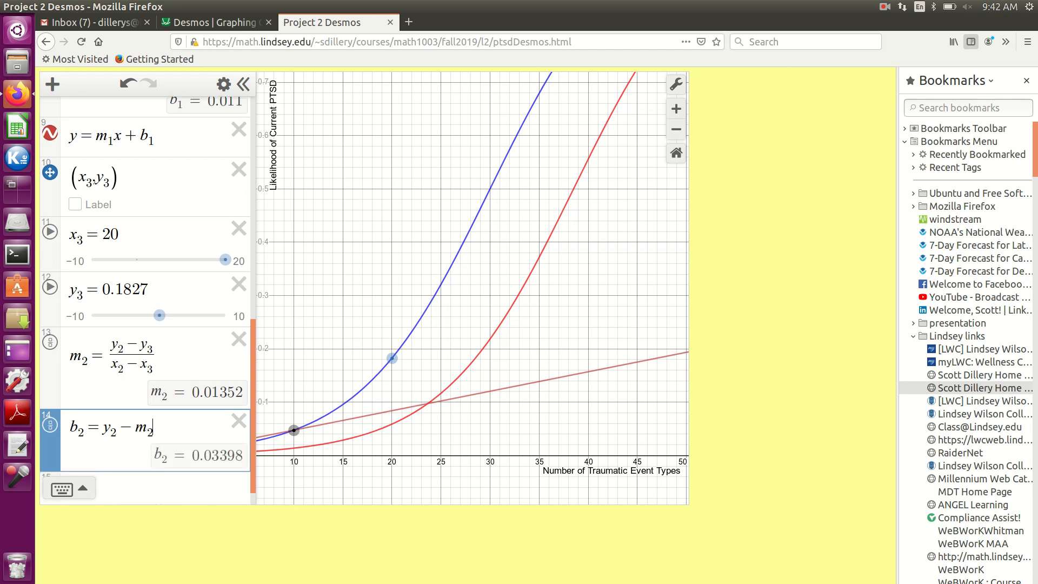
pyautogui.write('x2')
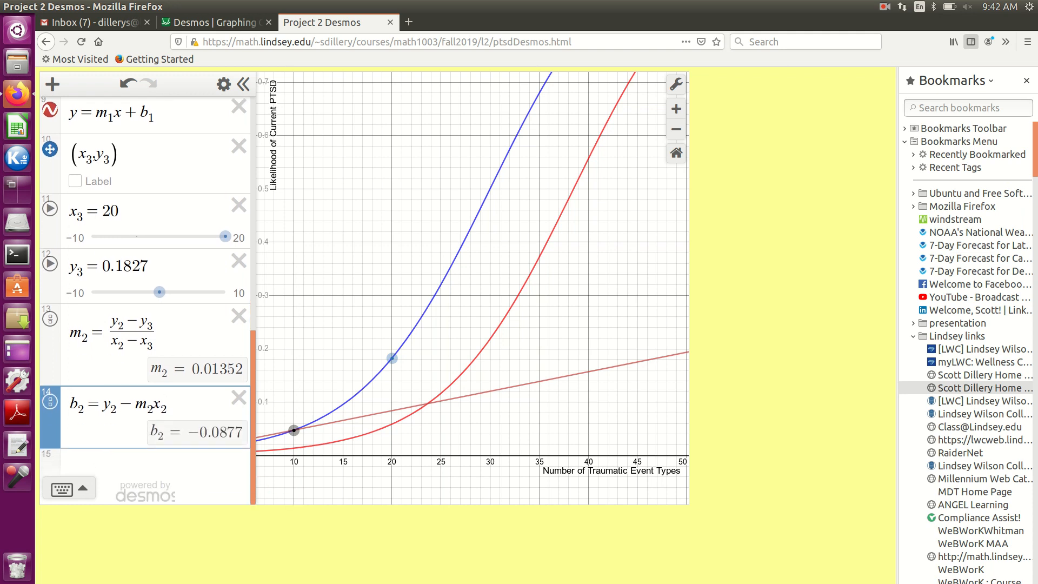
# Step: Graph the second secant line with the expression y = m_2x + b_2
pyautogui.press('Return')
pyautogui.write('y=m')
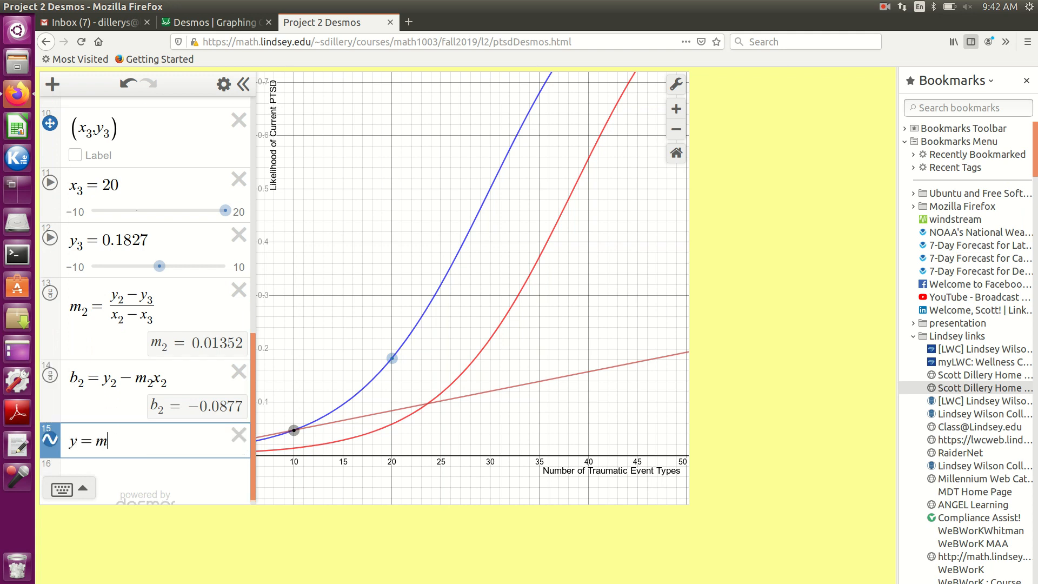
pyautogui.write('2x+b2')
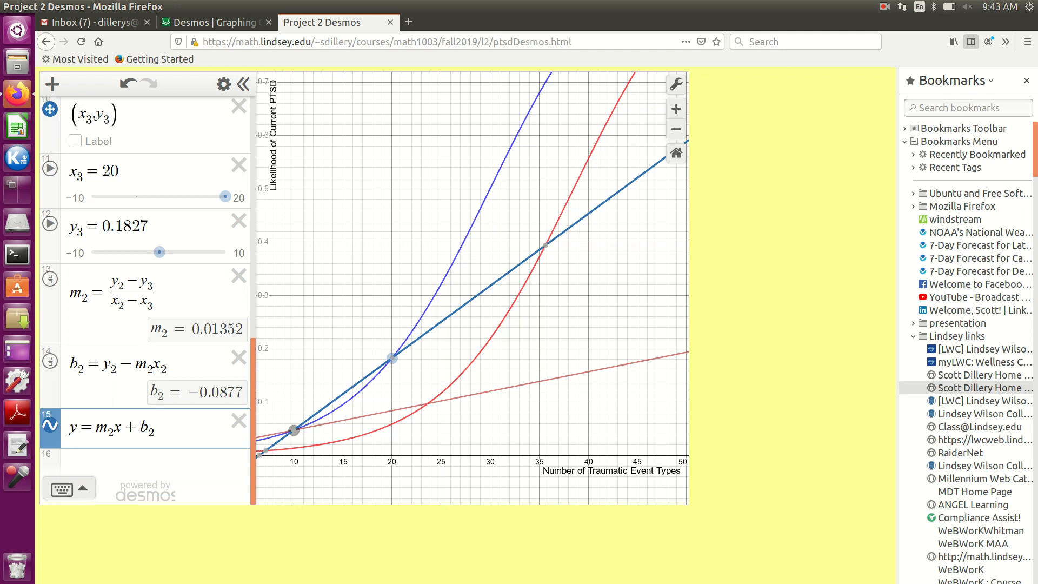
pyautogui.scroll(-5, 315, 370)
pyautogui.moveTo(315, 370); pyautogui.dragTo(435, 348)
pyautogui.scroll(-2, 426, 309)
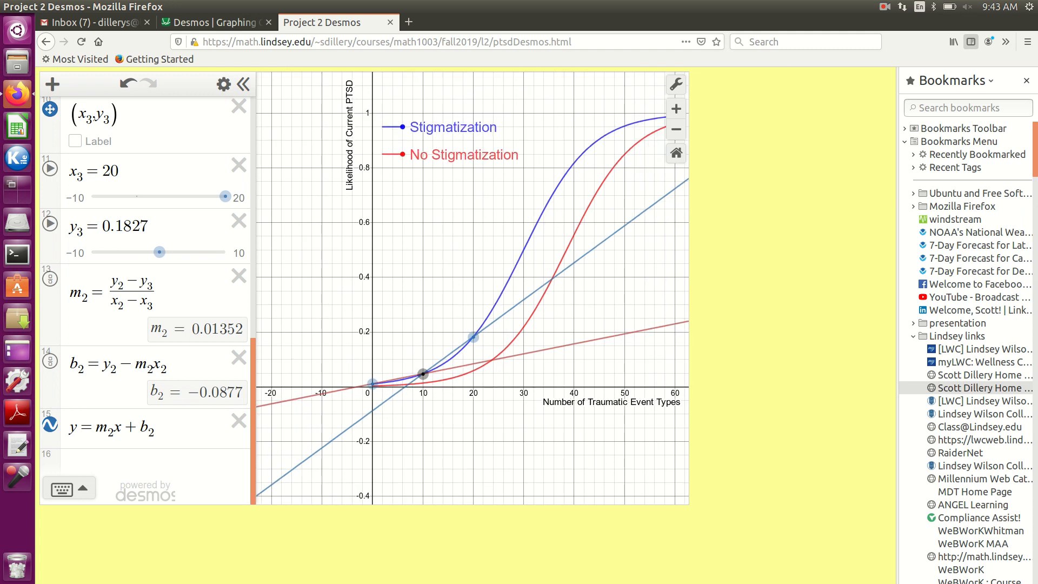
pyautogui.scroll(-2, 410, 326)
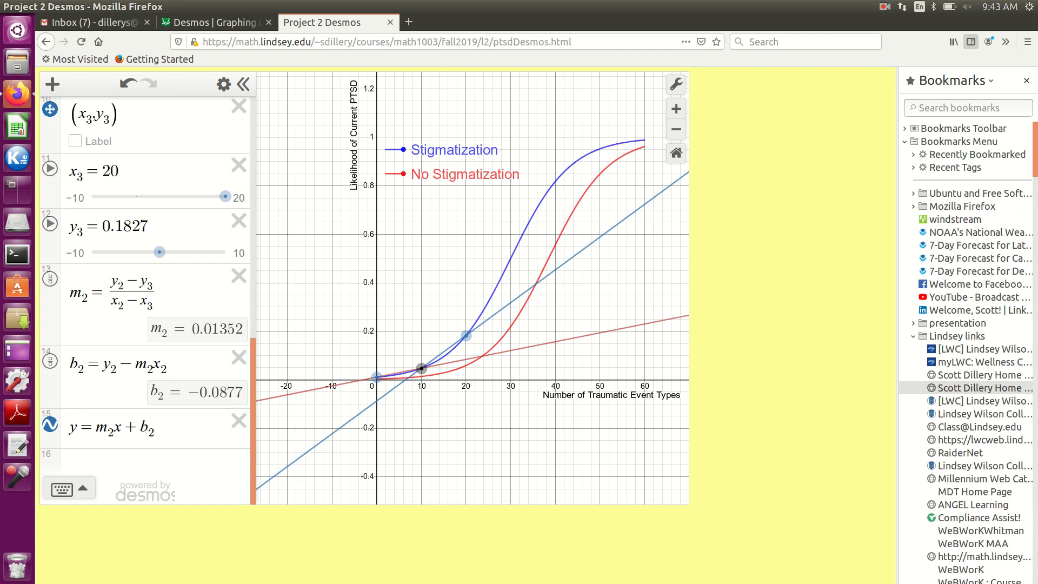
pyautogui.moveTo(397, 349); pyautogui.dragTo(455, 332)
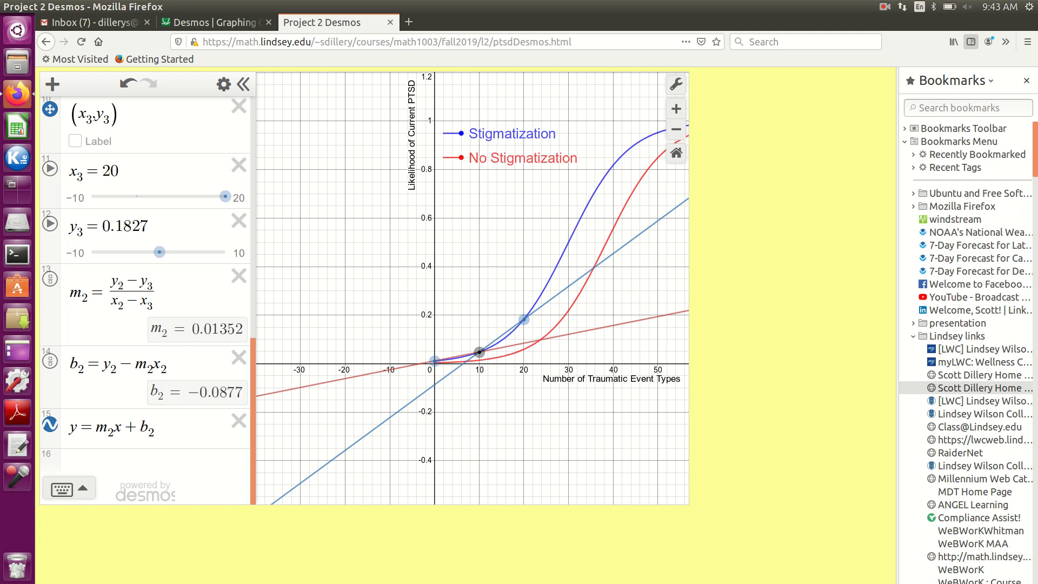
pyautogui.click(146, 459)
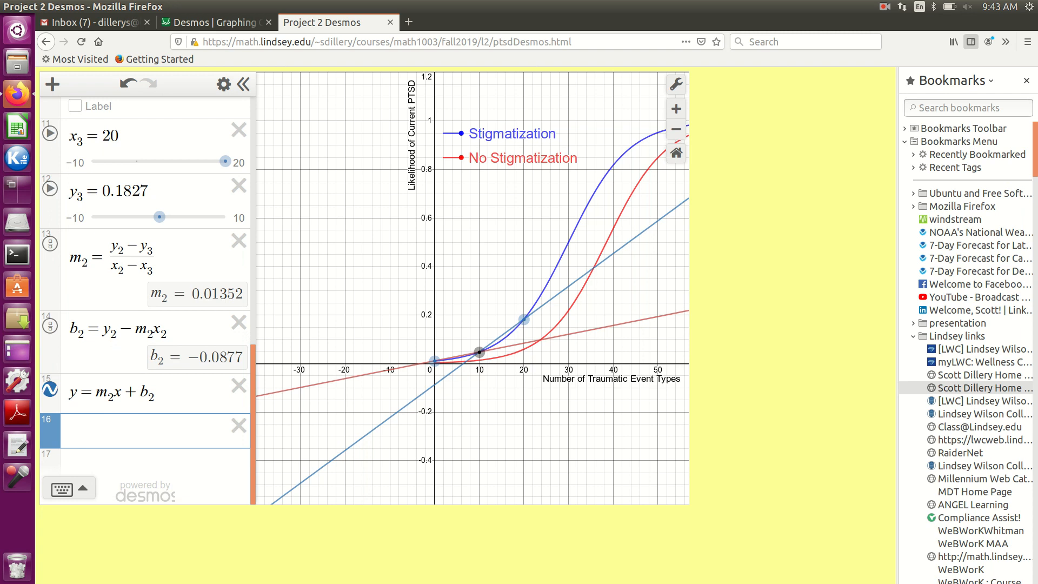
pyautogui.write('s(x)')
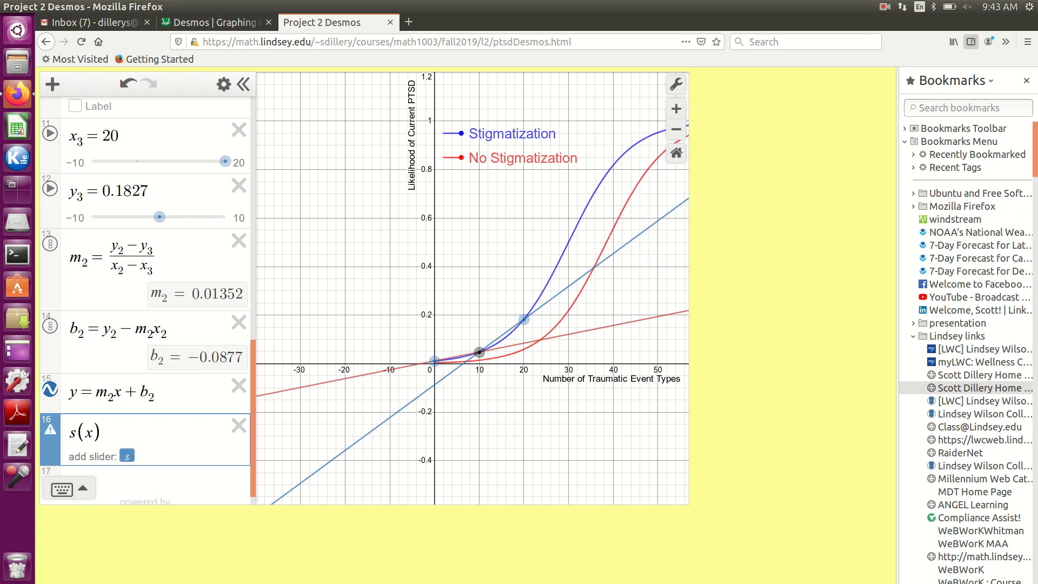
pyautogui.write('=')
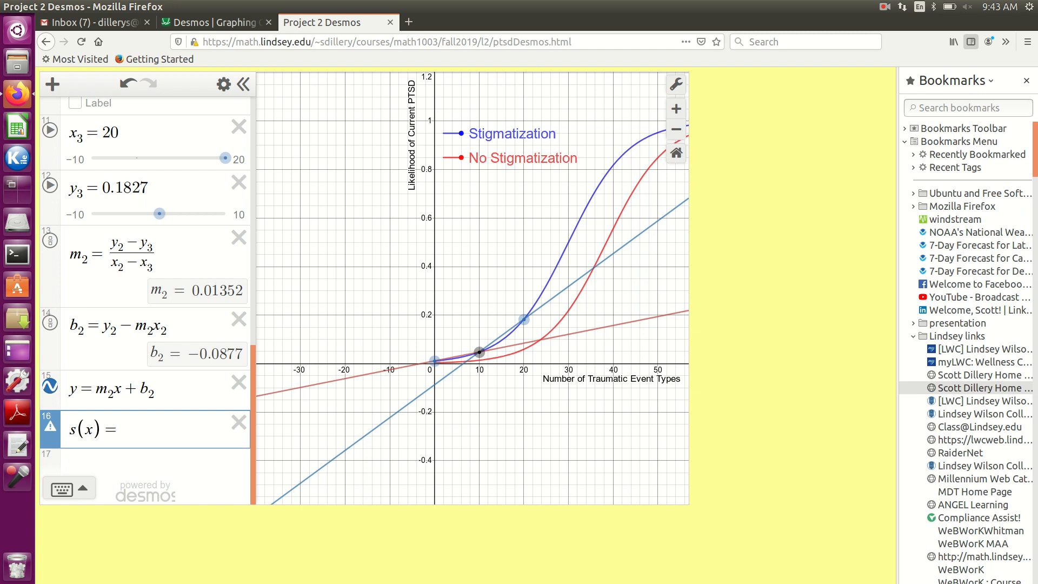
pyautogui.write('{')
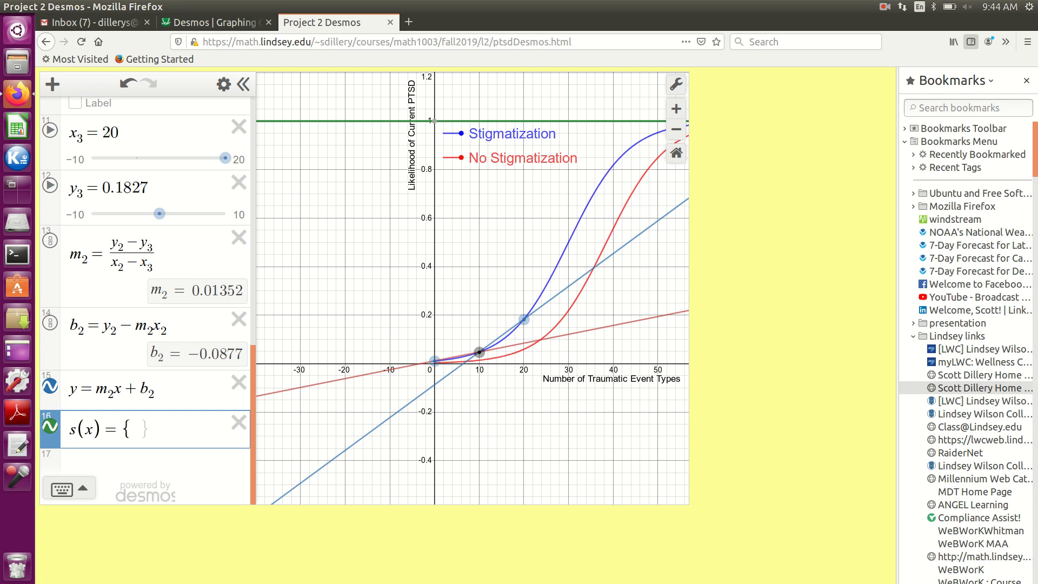
pyautogui.write('x_1')
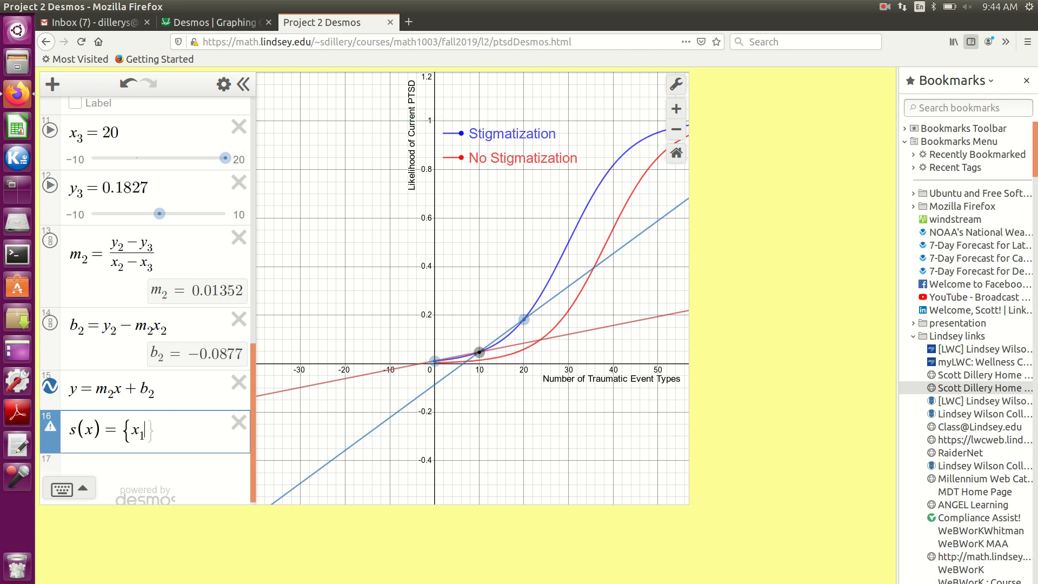
pyautogui.write('<')
pyautogui.write('=')
pyautogui.write('x')
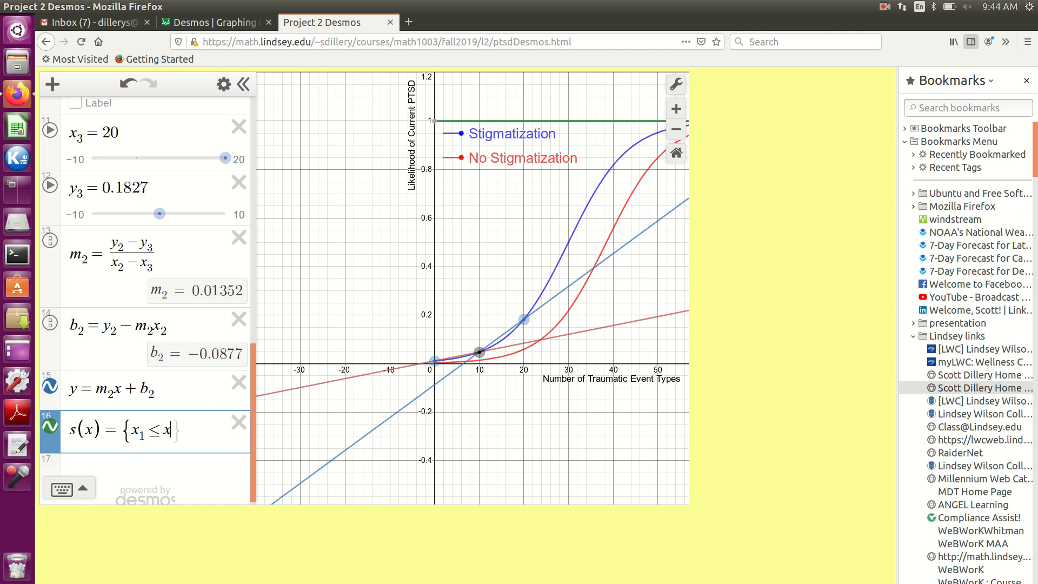
pyautogui.write('<')
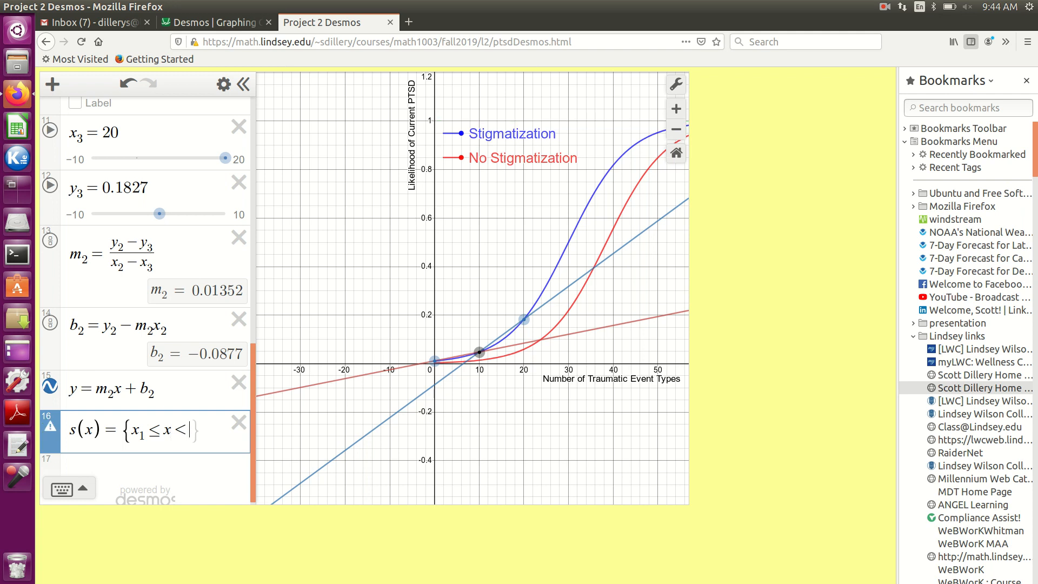
pyautogui.write('=x2')
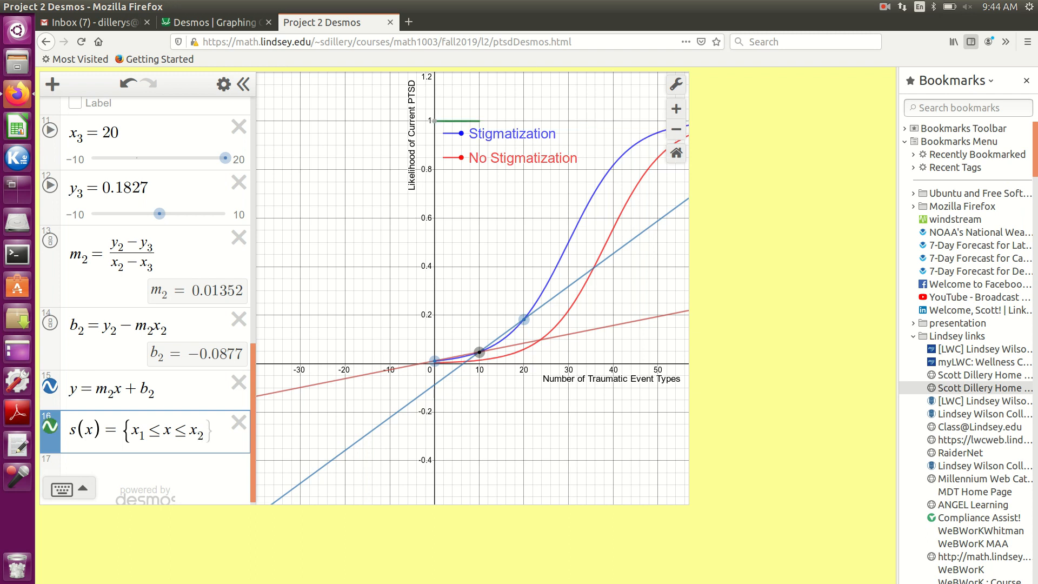
pyautogui.write(',m1')
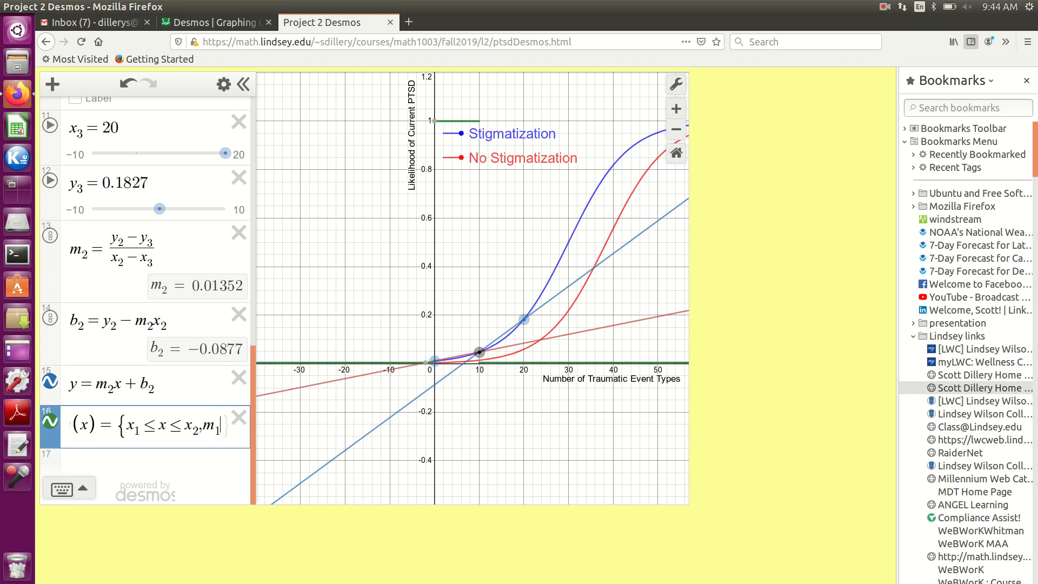
pyautogui.write('x+b1')
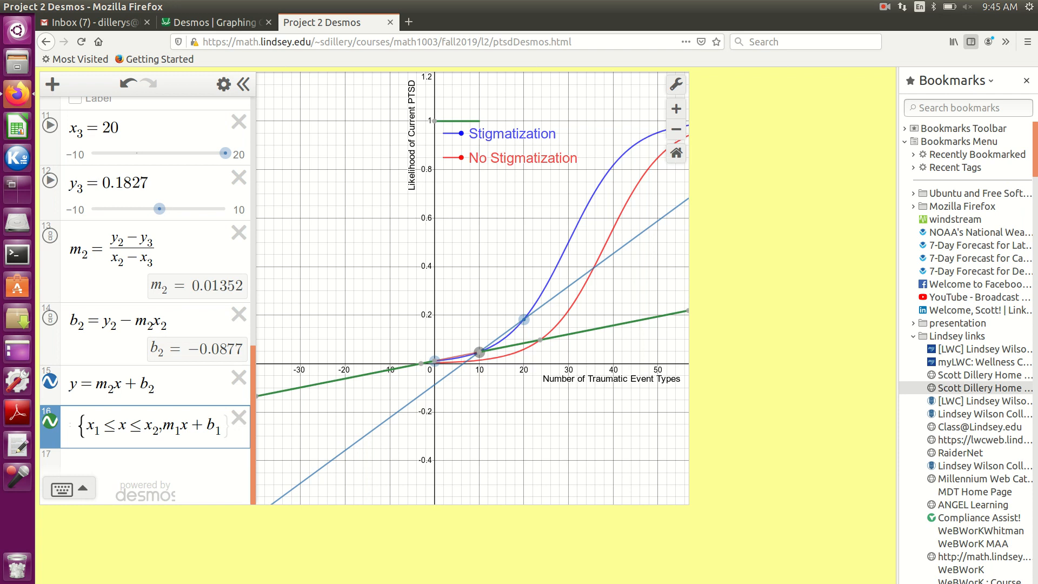
pyautogui.press('BackSpace')
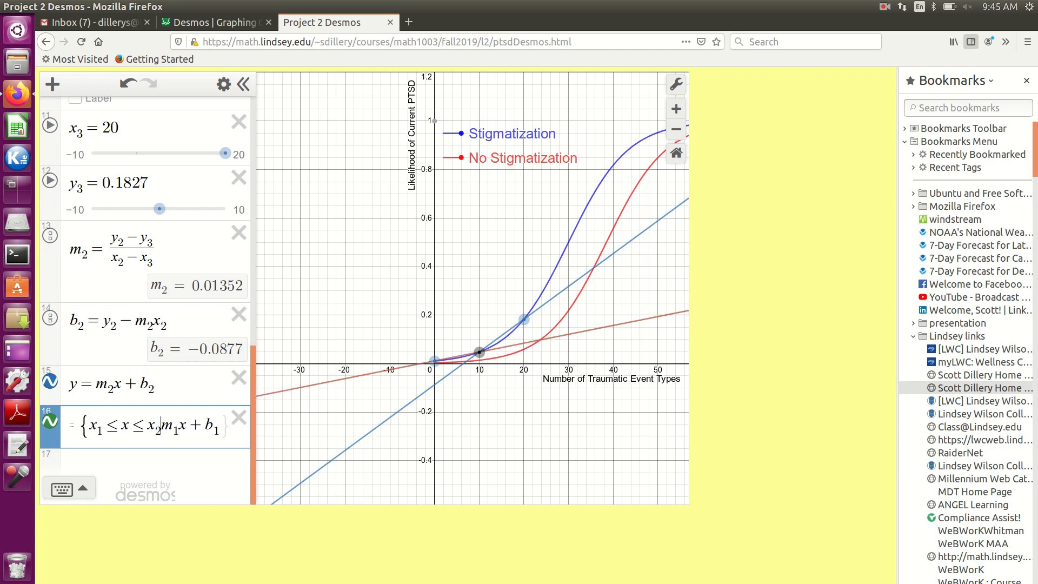
pyautogui.write(':')
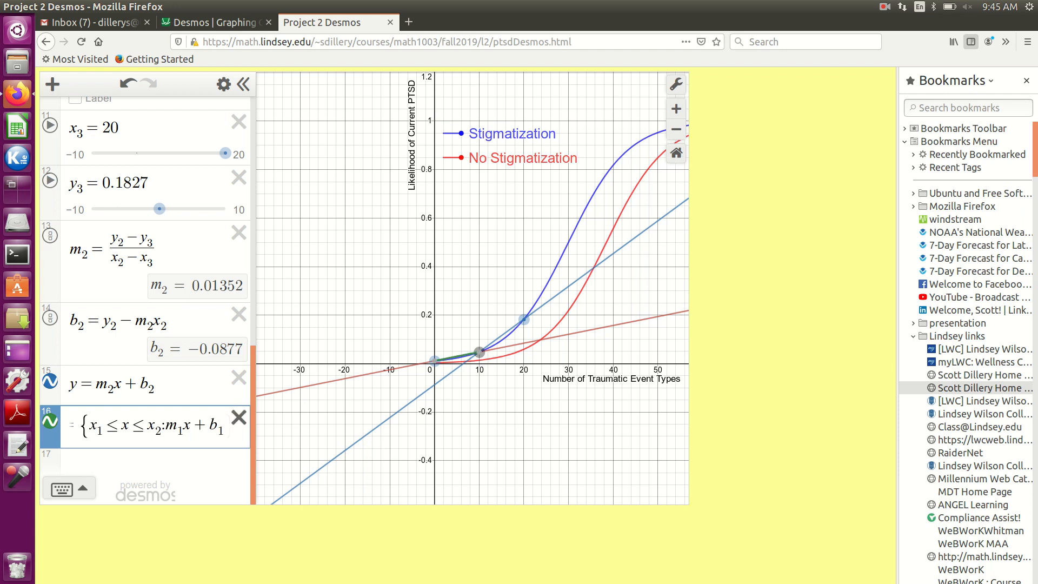
pyautogui.click(239, 417)
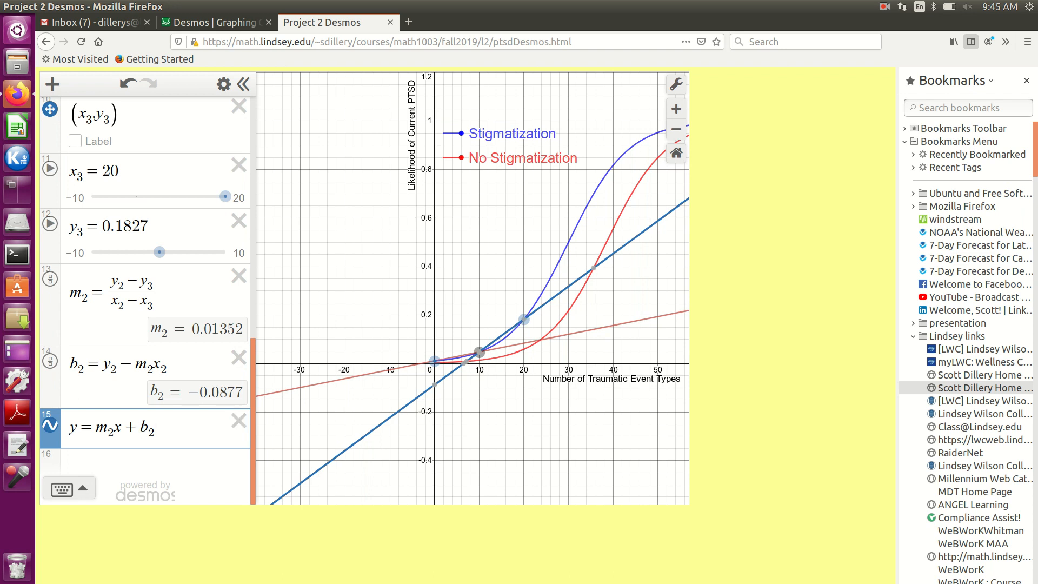
# Step: Start a piecewise function s(x) with the condition x_1 ≤ x ≤ x_2 in a new expression below y = m_2x + b_2
pyautogui.press('Return')
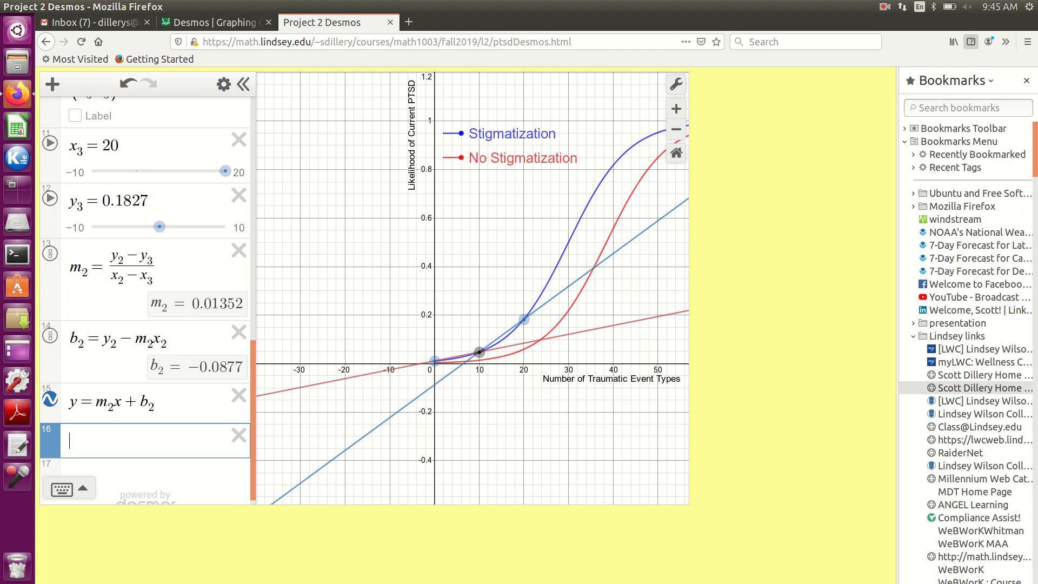
pyautogui.write('s(x)')
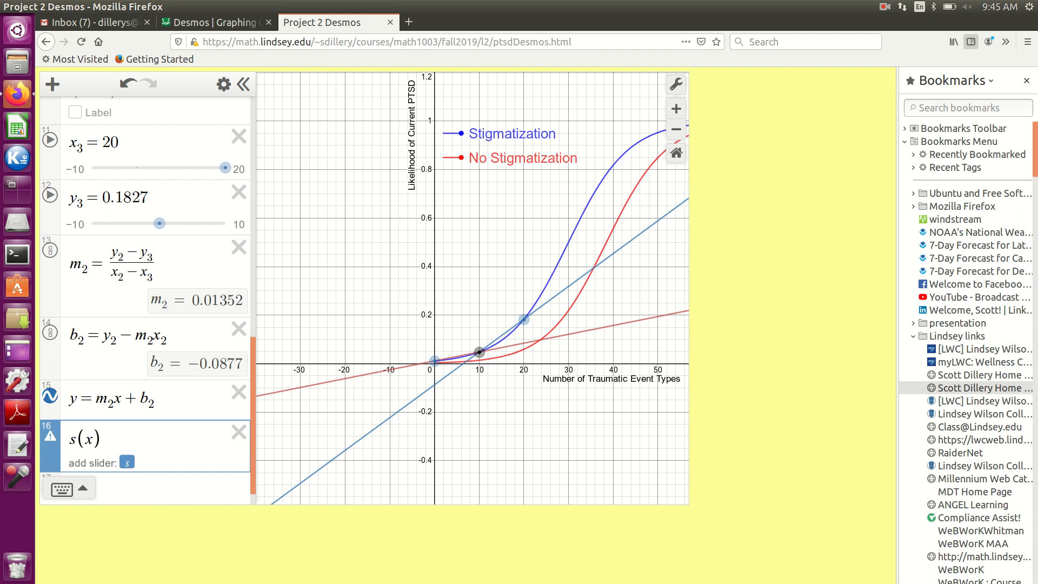
pyautogui.write('={')
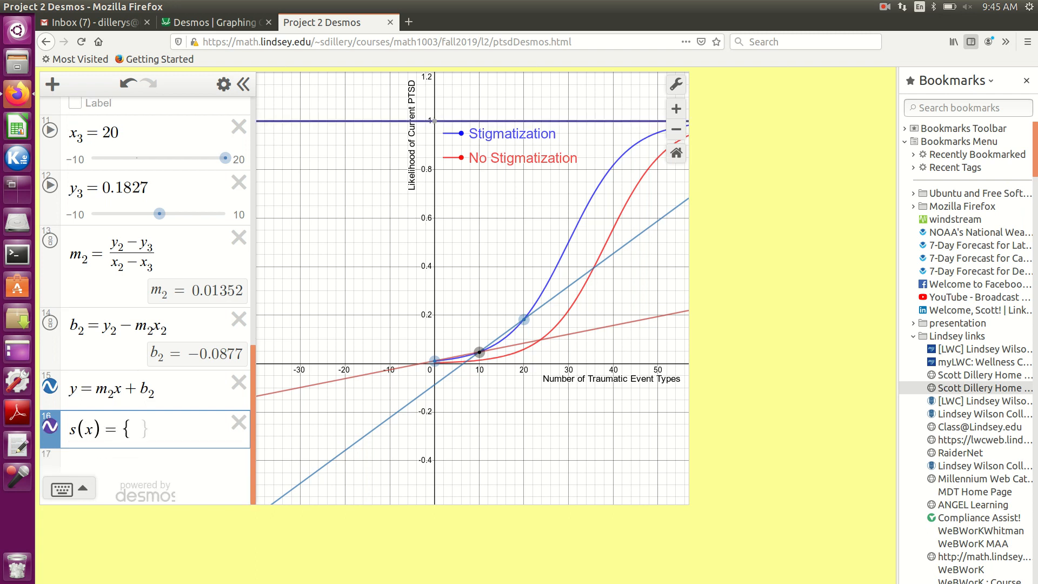
pyautogui.write('x1<')
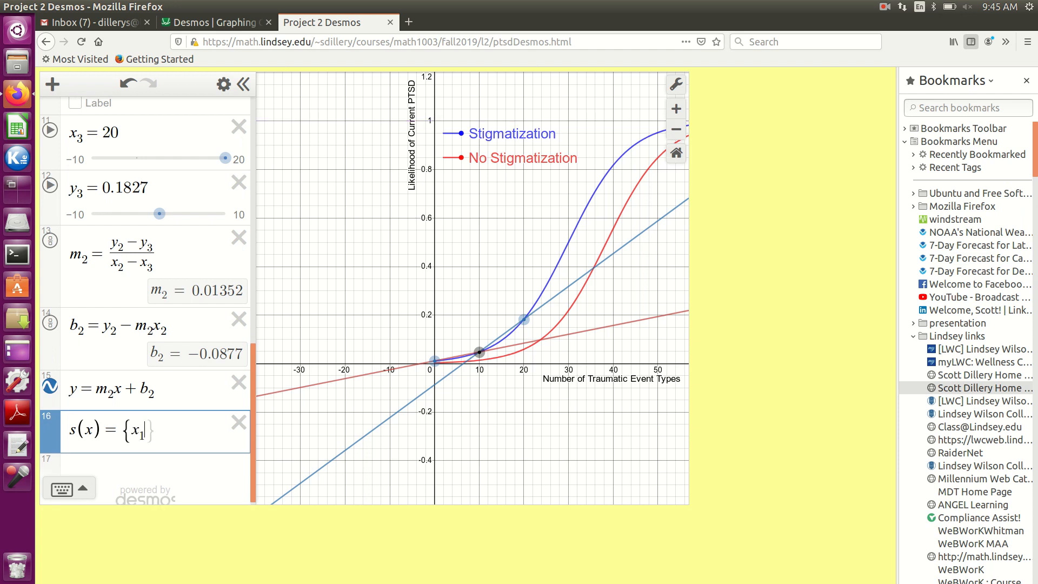
pyautogui.write('=')
pyautogui.write('x<=')
pyautogui.write('x')
pyautogui.write('_2')
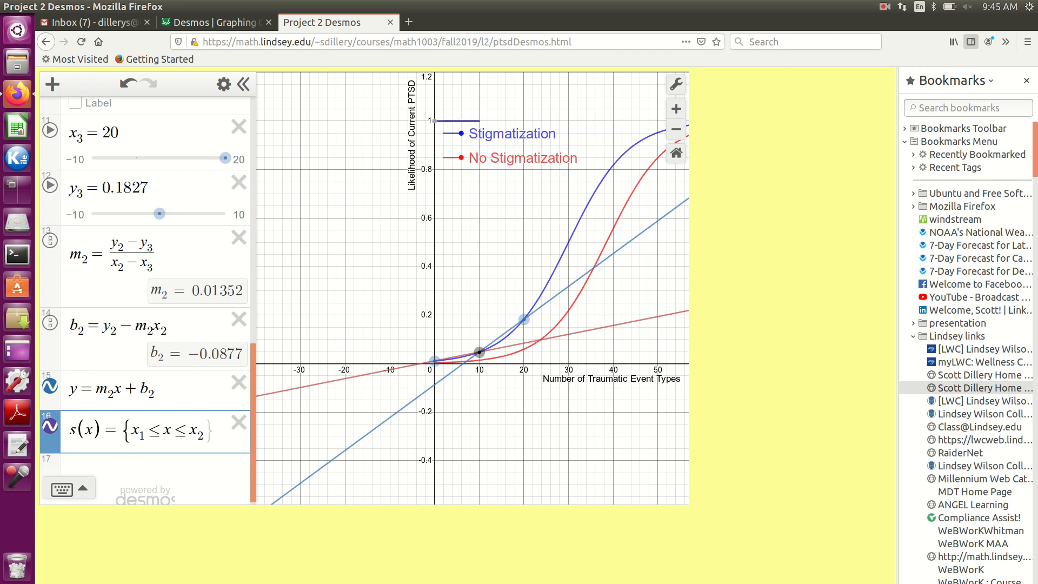
# Step: Assign m_1x + b_1 to the x_1 ≤ x ≤ x_2 condition of s(x), separated by a colon, and close the brace
pyautogui.write(':')
pyautogui.write('m_')
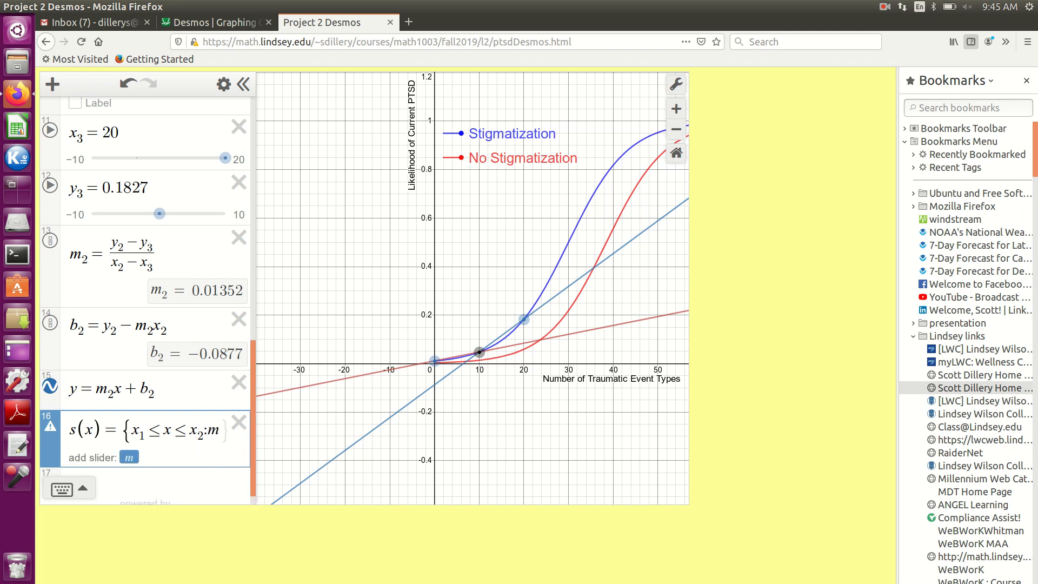
pyautogui.write('1x')
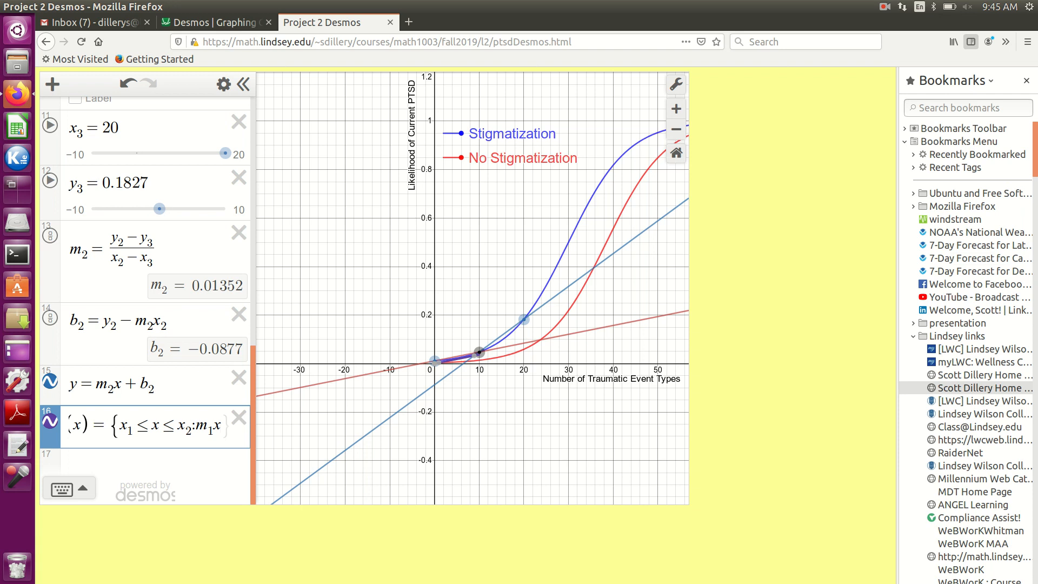
pyautogui.write('+ b')
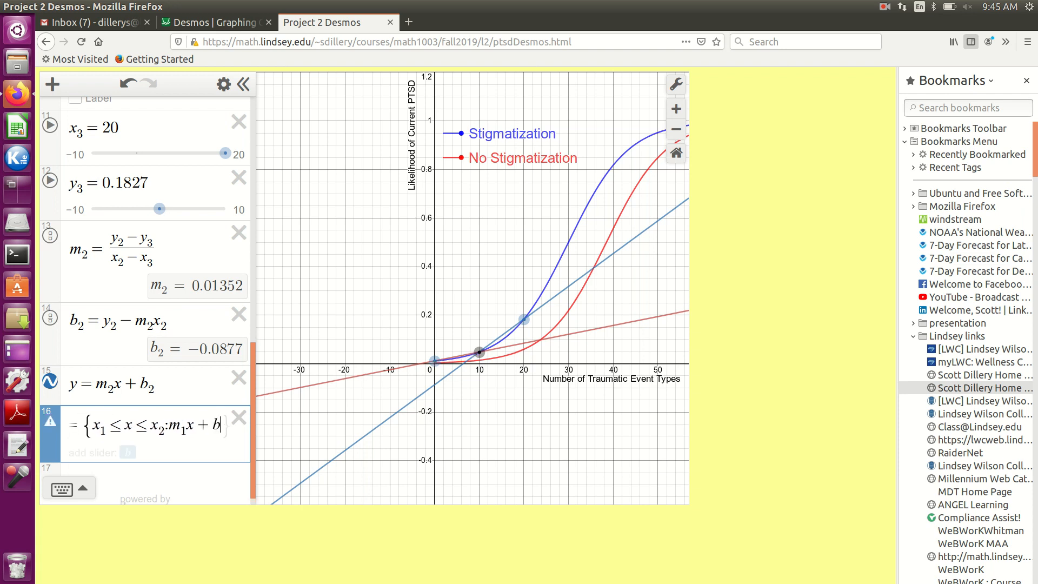
pyautogui.write('1')
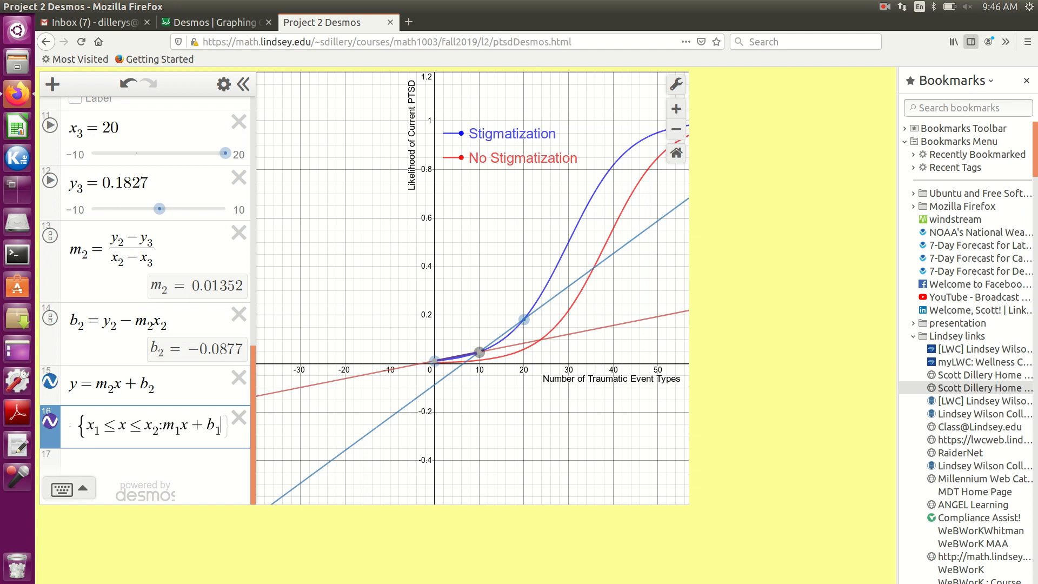
pyautogui.write('}')
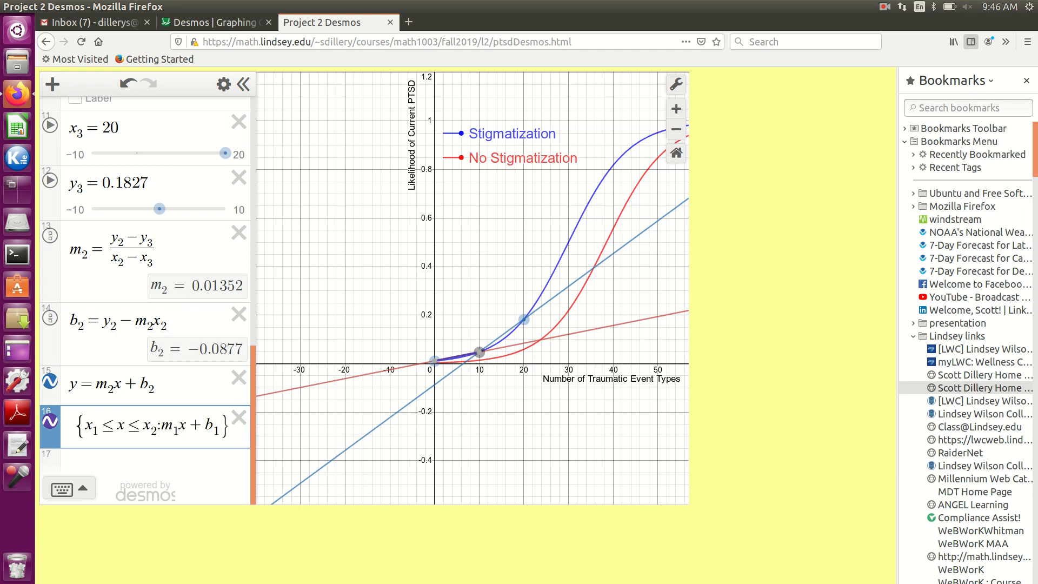
# Step: Hide the graph of the first secant line y = m_1x + b_1 and inspect the s(x) segment between the first two points
pyautogui.scroll(2, 145, 300)
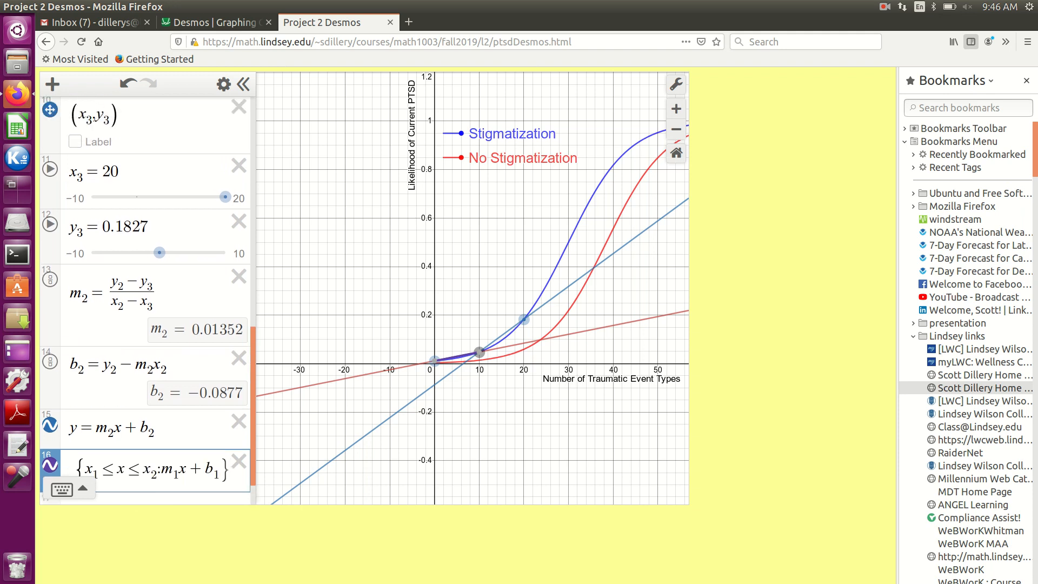
pyautogui.scroll(4, 145, 300)
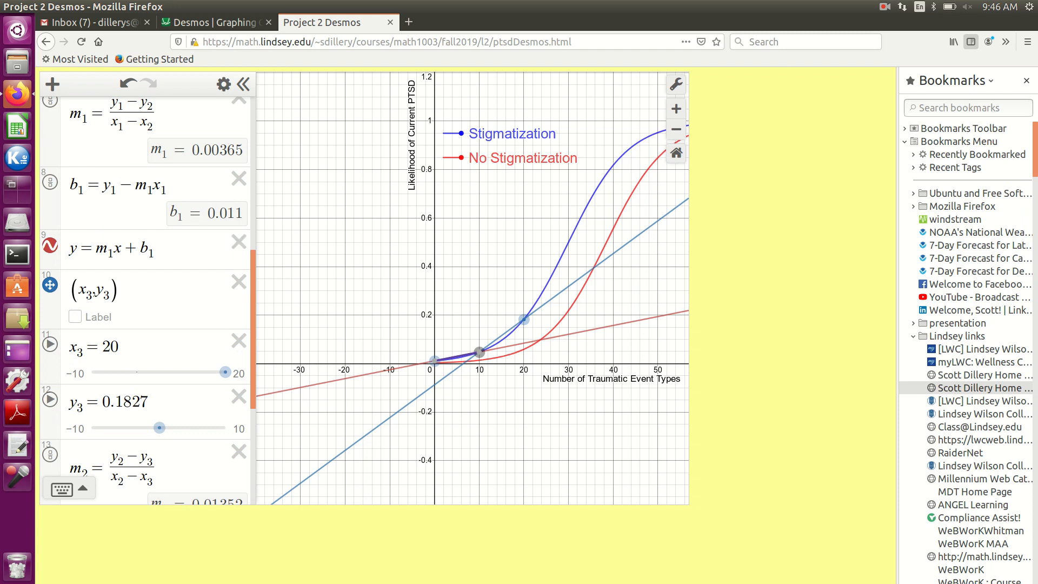
pyautogui.click(49, 245)
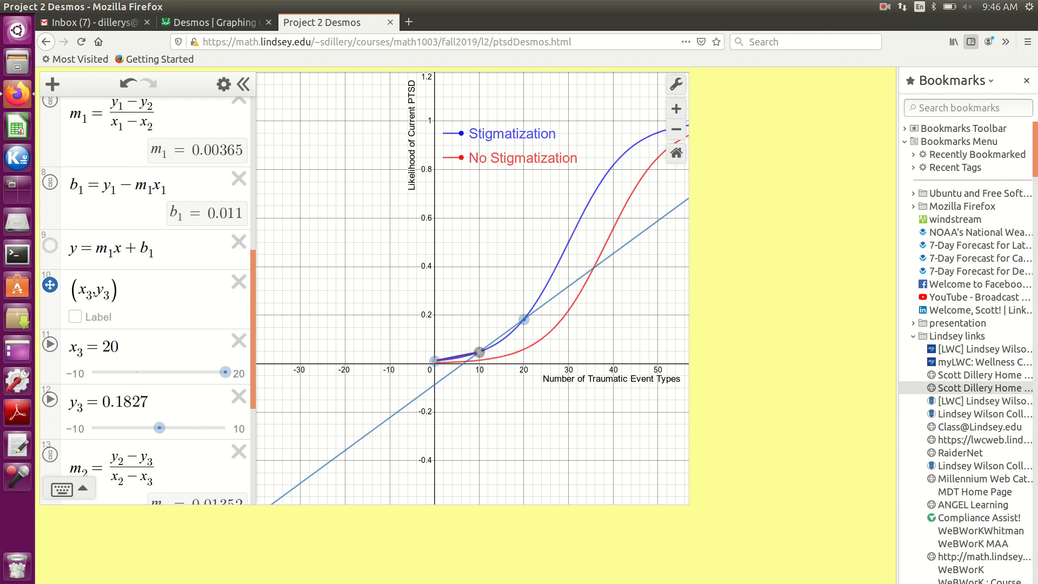
pyautogui.scroll(-3, 145, 300)
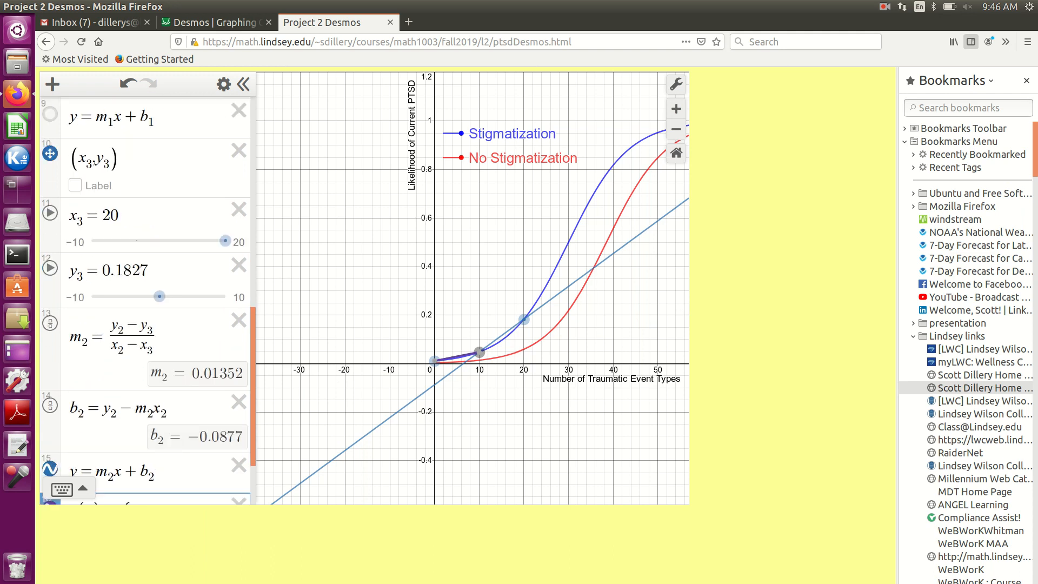
pyautogui.scroll(-2, 498, 318)
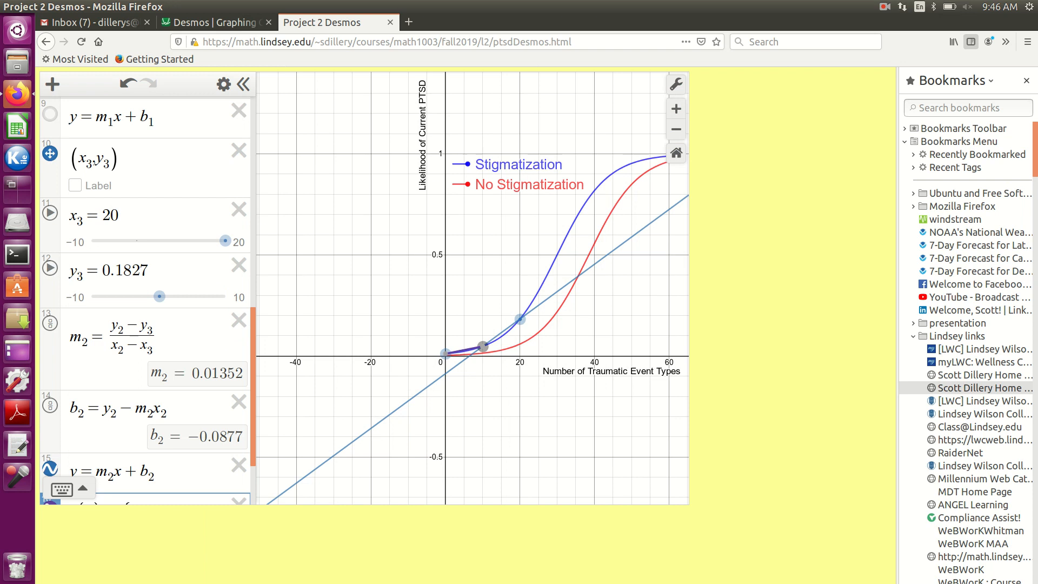
pyautogui.scroll(4, 453, 346)
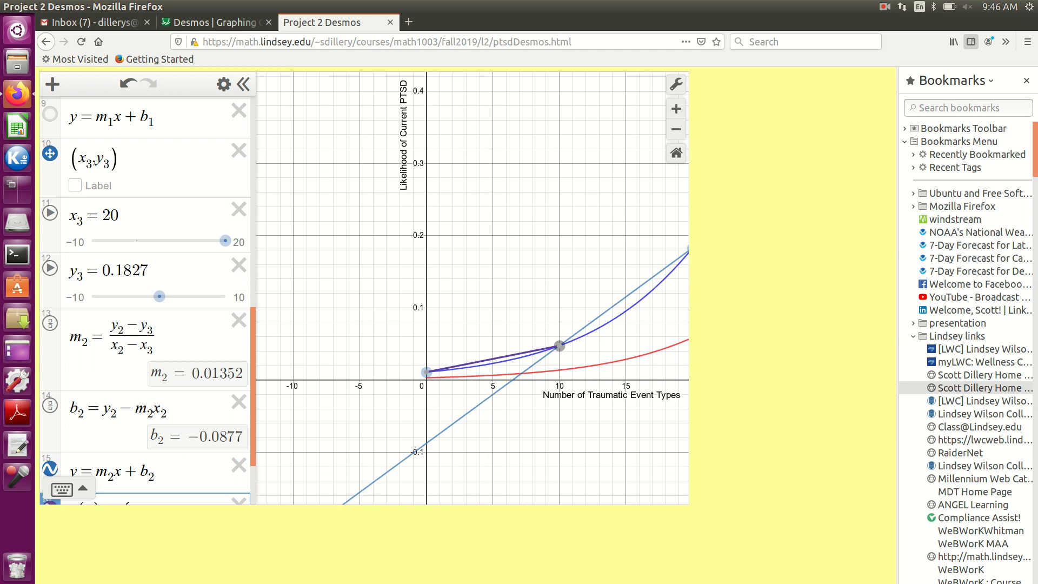
# Step: Add a second condition x_2 ≤ x ≤ x_3 to s(x), separated by a comma after m_1x + b_1 inside the brace
pyautogui.scroll(-3, 145, 324)
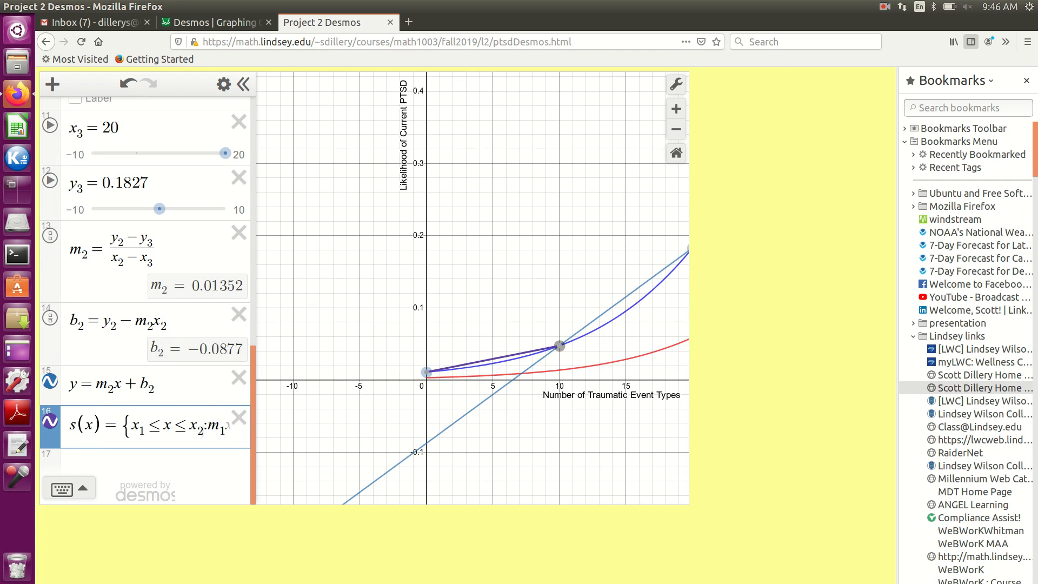
pyautogui.press('Right')
pyautogui.press('Right')
pyautogui.press('Right')
pyautogui.press('Right')
pyautogui.press('Right')
pyautogui.press('Right')
pyautogui.press('Right')
pyautogui.press('Right')
pyautogui.press('Right')
pyautogui.press('Right')
pyautogui.press('Right')
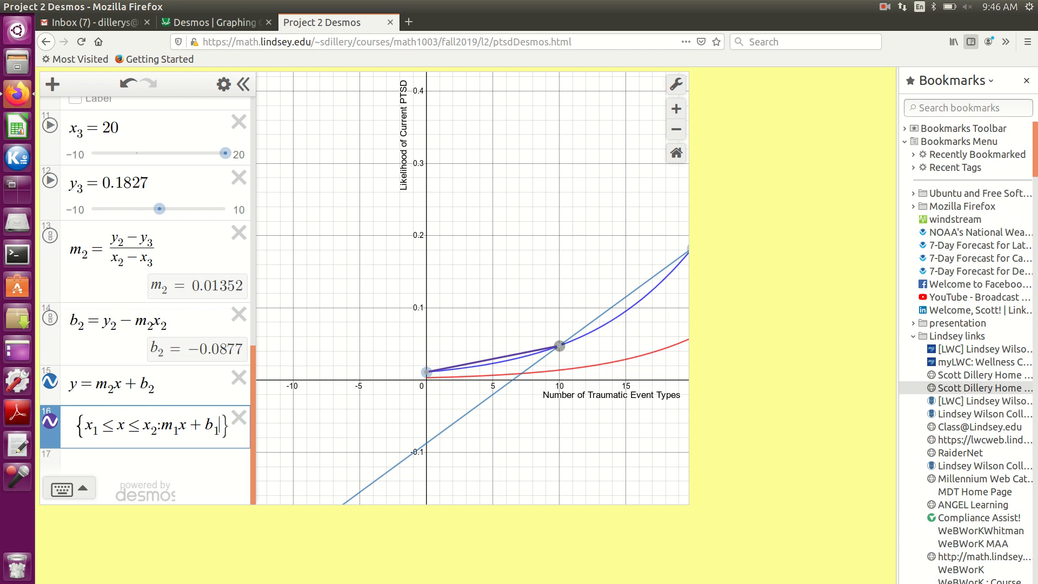
pyautogui.write(',')
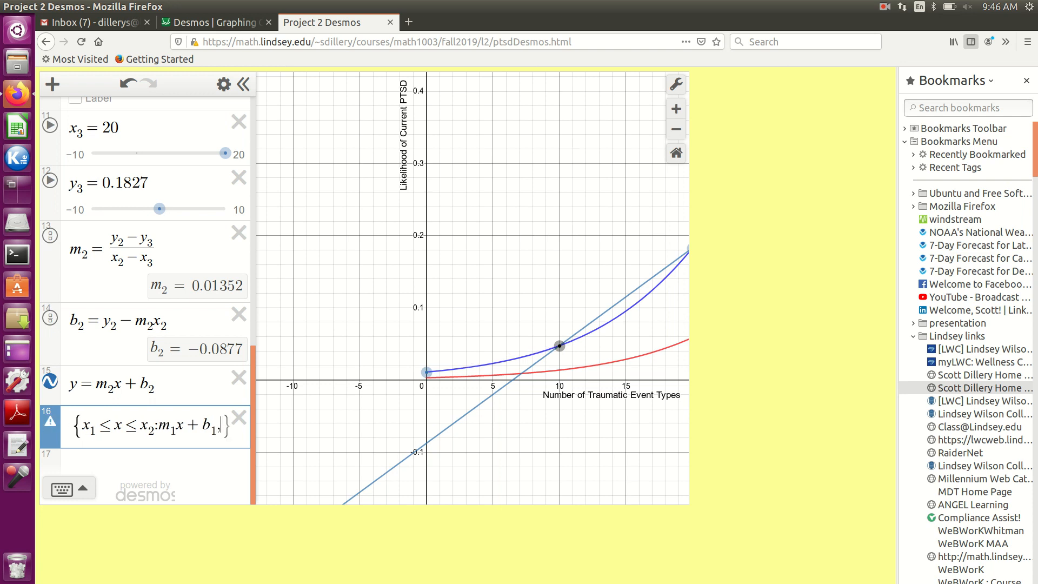
pyautogui.write('2')
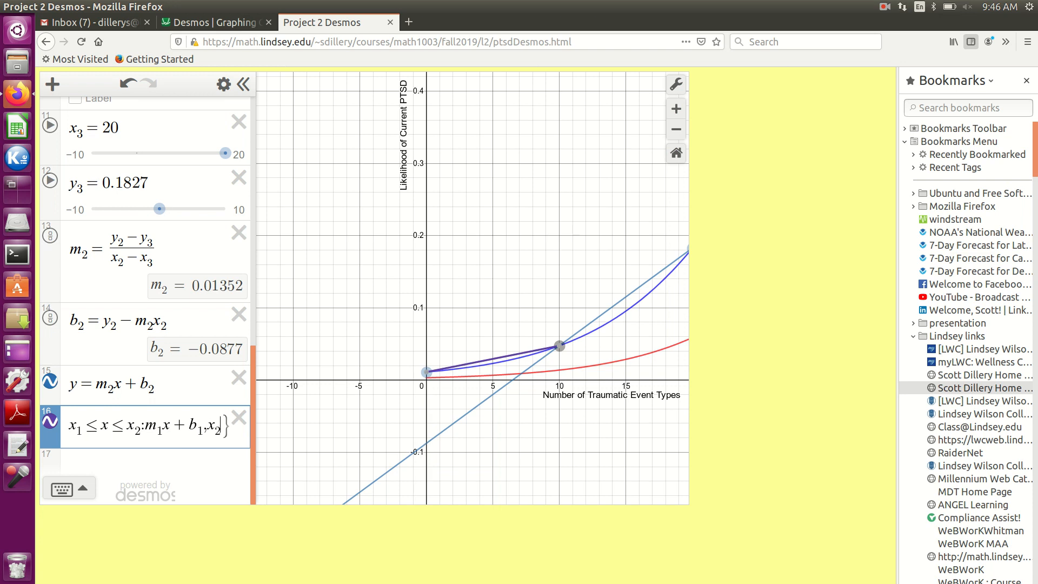
pyautogui.write('<=')
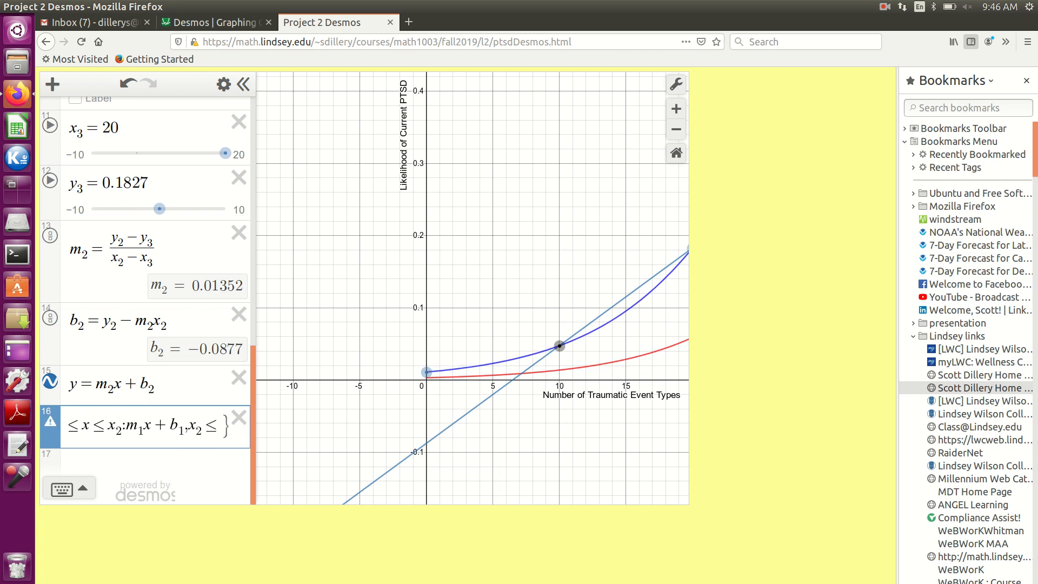
pyautogui.write('x<')
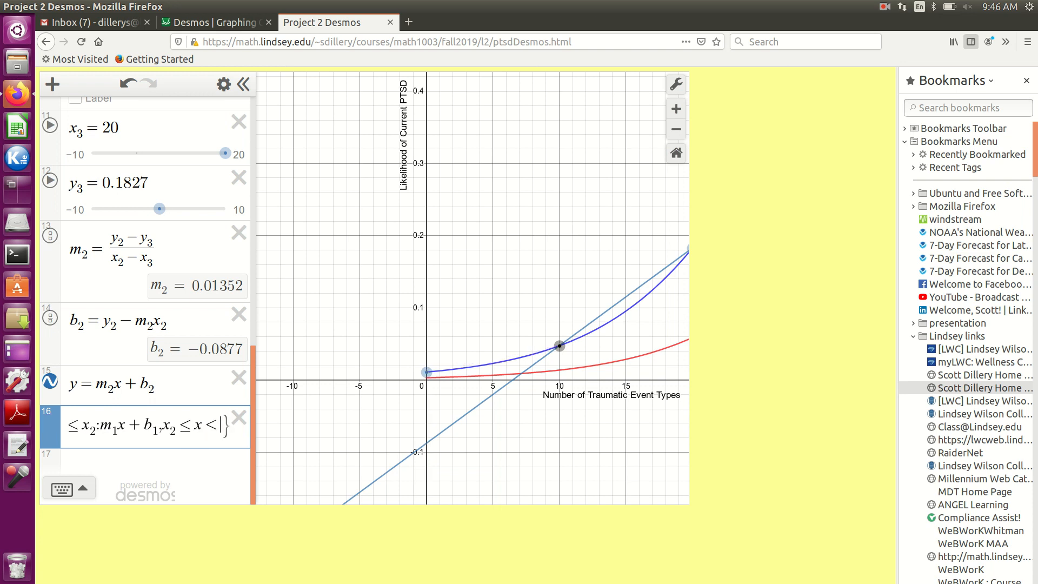
pyautogui.write('=x3')
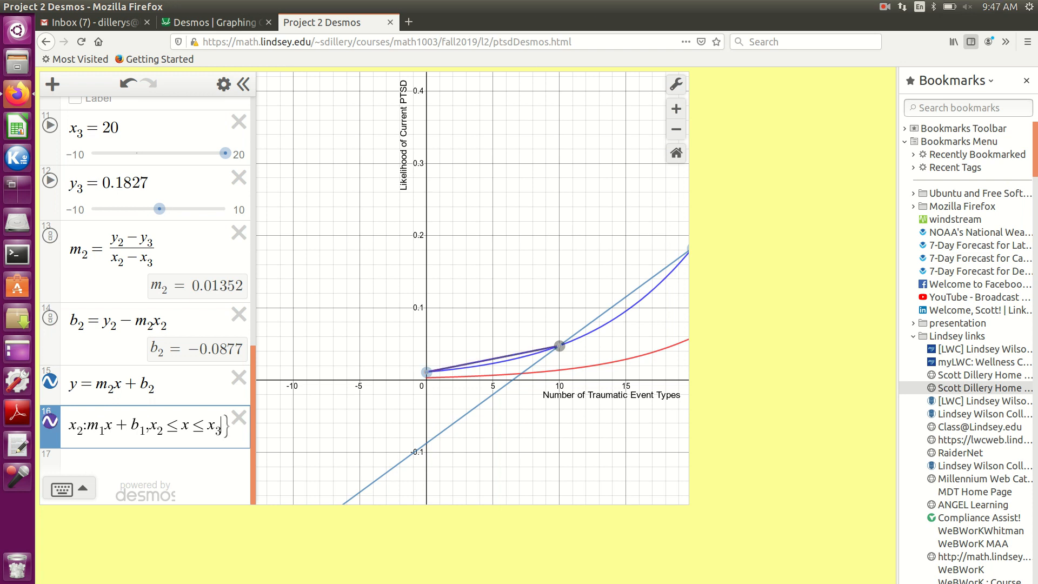
# Step: Assign m_2x + b_2 to the x_2 ≤ x ≤ x_3 condition of s(x), separated by a colon
pyautogui.write(':')
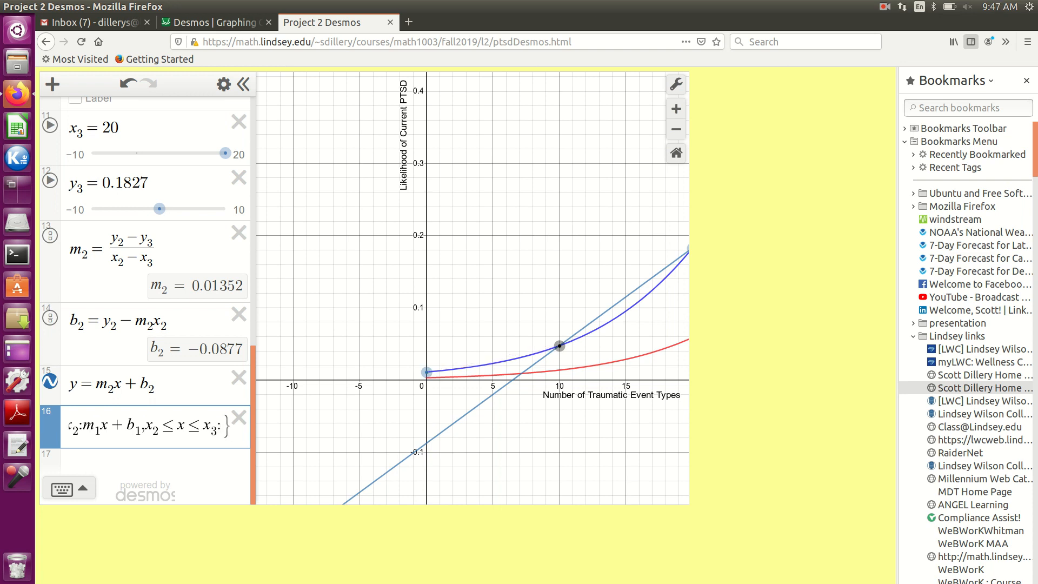
pyautogui.write('m2x')
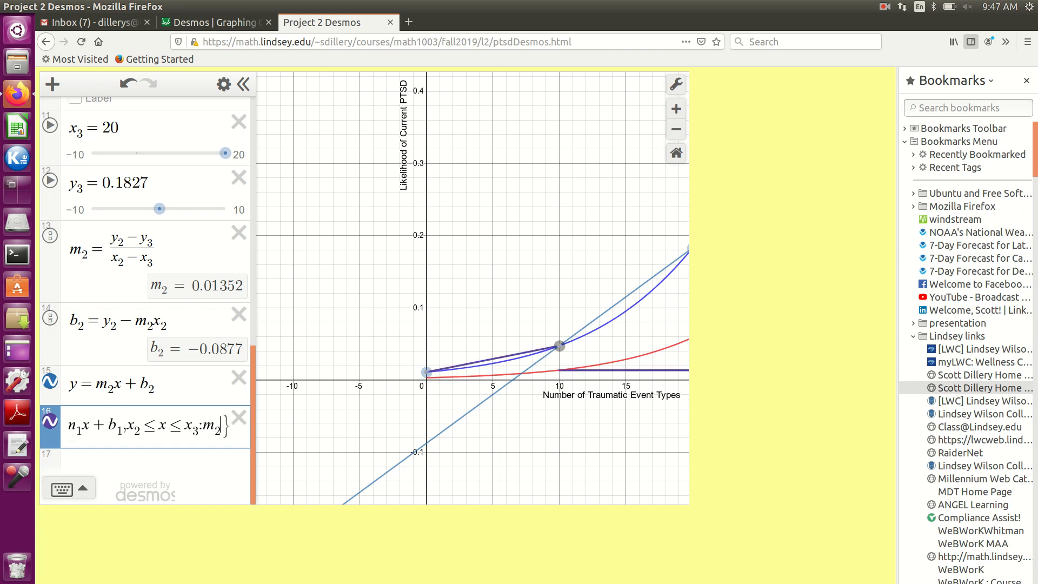
pyautogui.write('+b2')
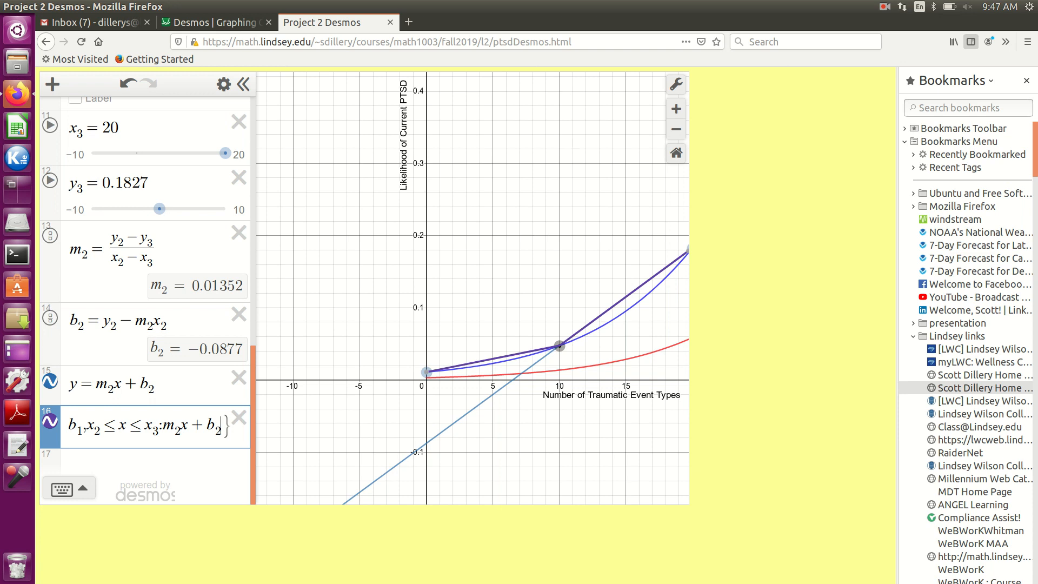
pyautogui.press('Return')
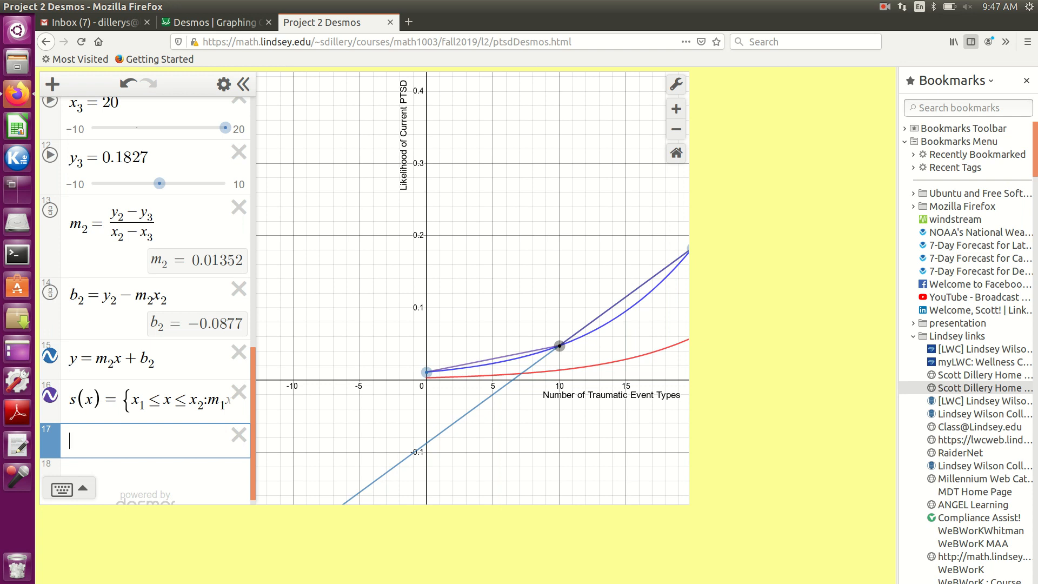
# Step: Hide the graph of the second secant line y = m_2x + b_2 and view both segments of s(x)
pyautogui.click(50, 356)
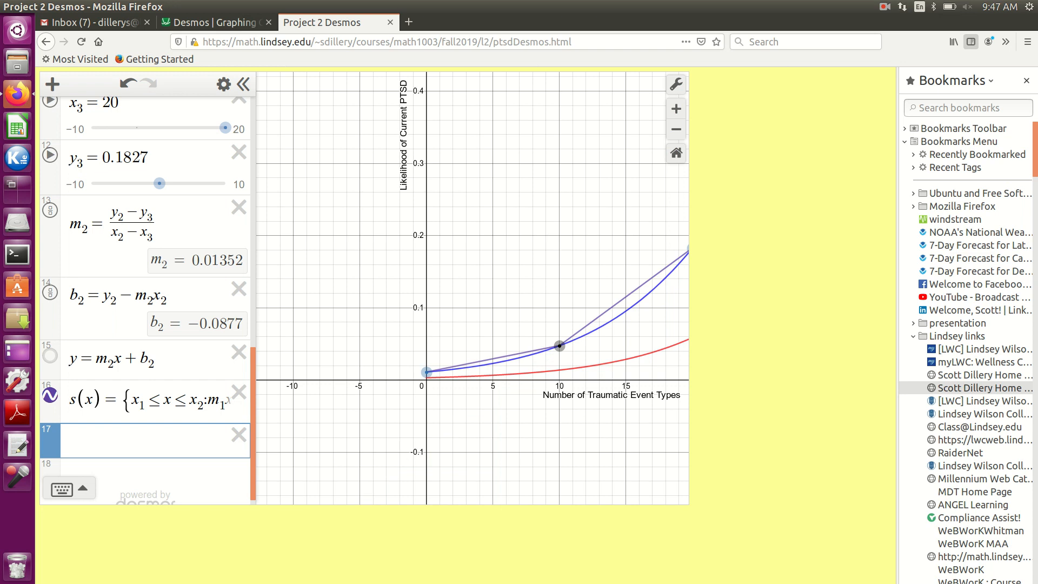
pyautogui.moveTo(526, 295); pyautogui.dragTo(433, 328)
pyautogui.scroll(-5, 433, 327)
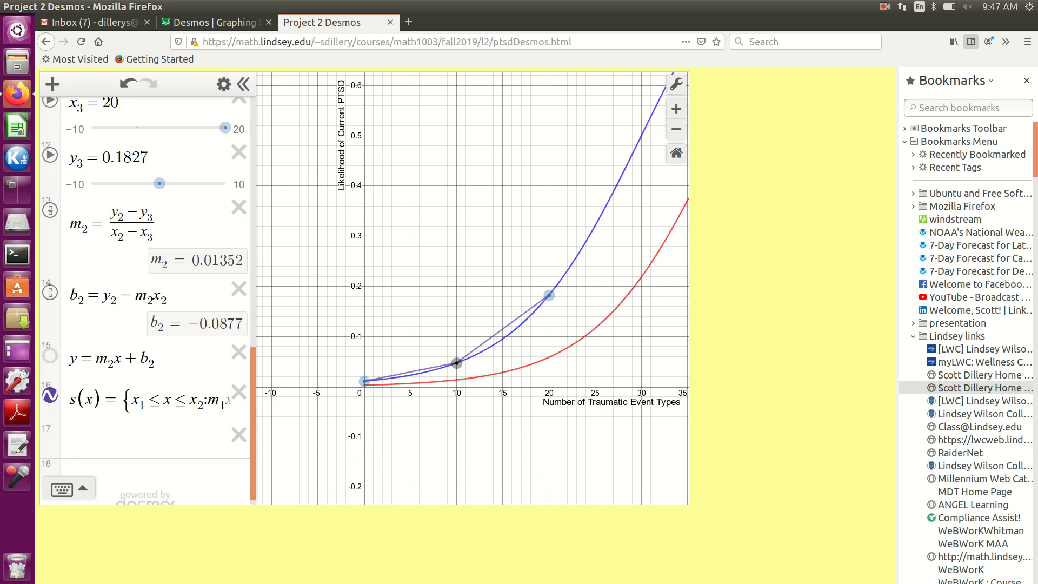
# Step: Evaluate the piecewise function at 5 by entering s(5) in the empty expression below s(x)
pyautogui.click(129, 441)
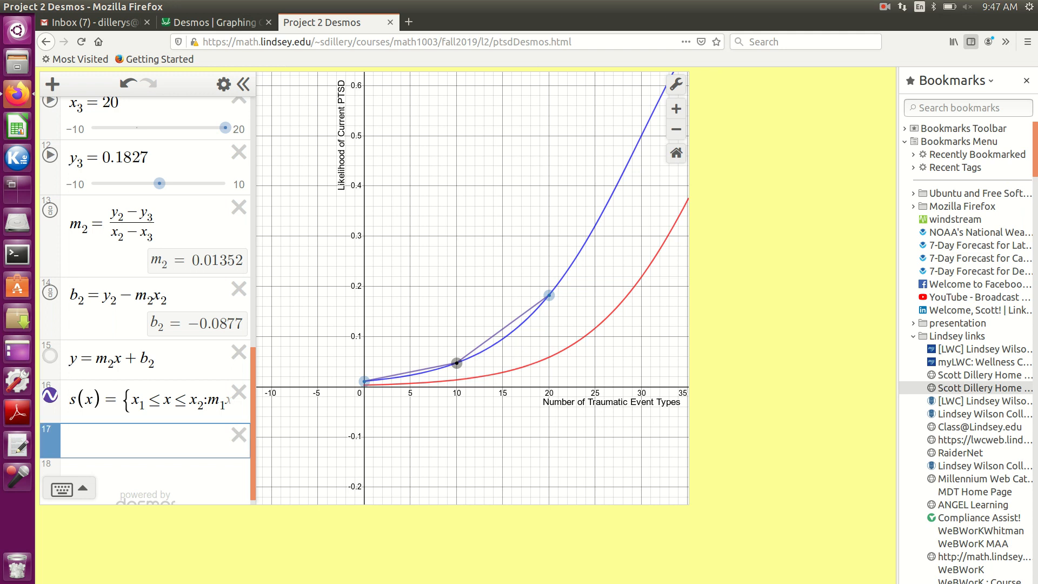
pyautogui.write('s(5')
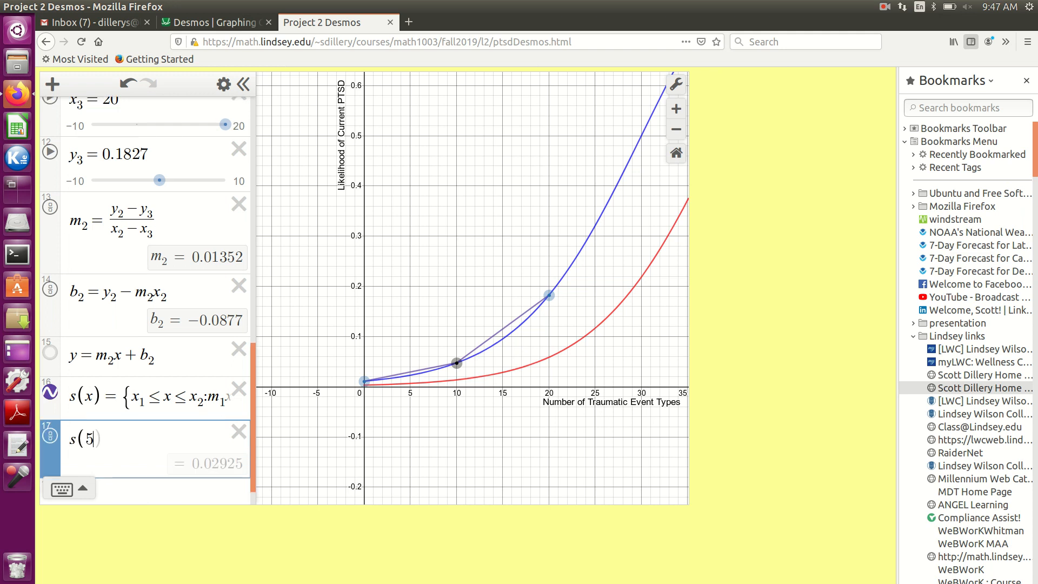
pyautogui.write(')')
# Step: Examine s(x) against the Stigmatization curve closely around x = 10 and x = 5, and view both full curves out to 60 event types
pyautogui.scroll(10, 456, 369)
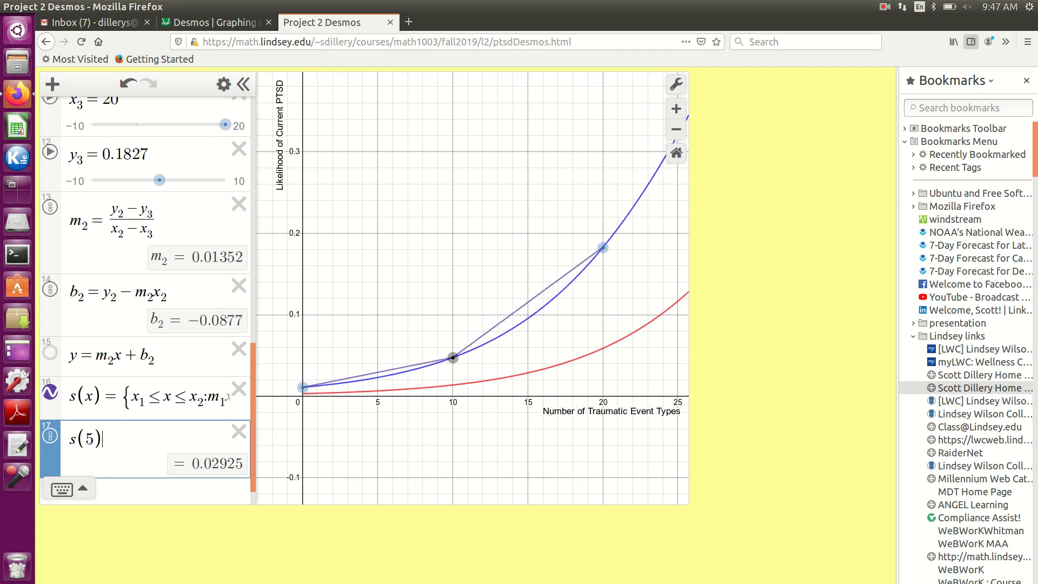
pyautogui.scroll(10, 447, 371)
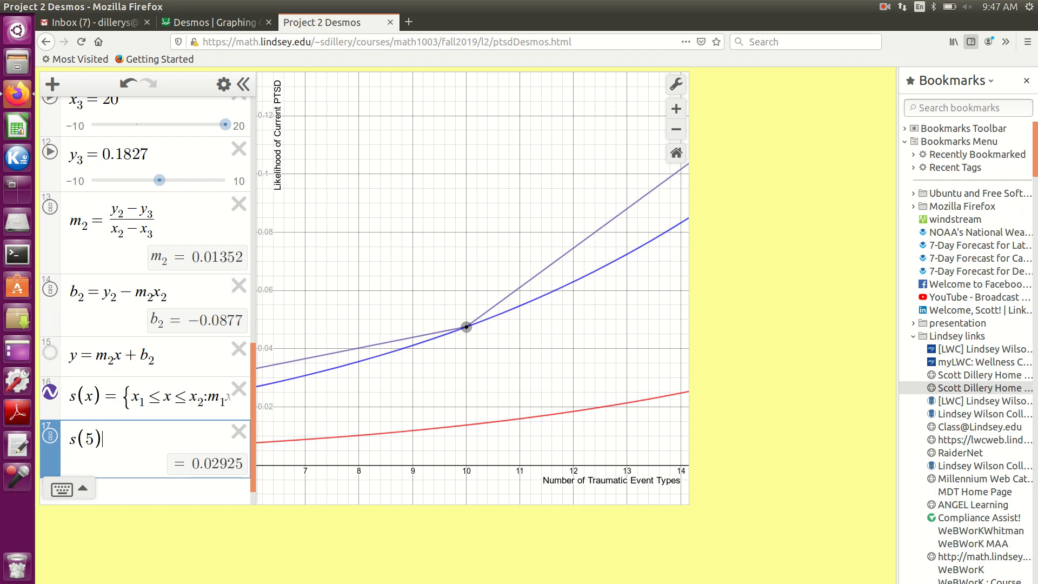
pyautogui.scroll(2, 451, 373)
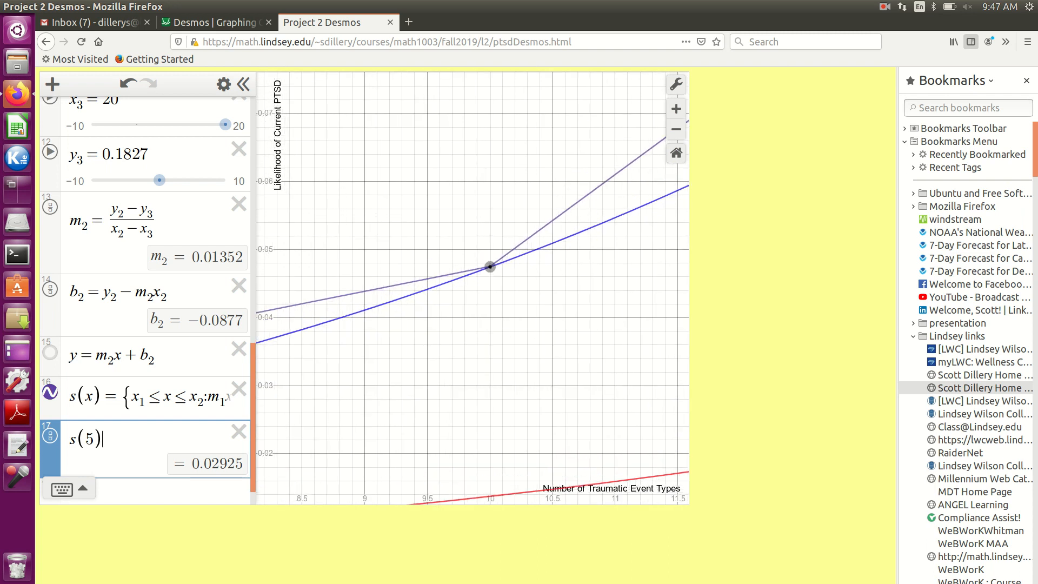
pyautogui.moveTo(490, 266); pyautogui.dragTo(715, 236)
pyautogui.moveTo(406, 265); pyautogui.dragTo(580, 252)
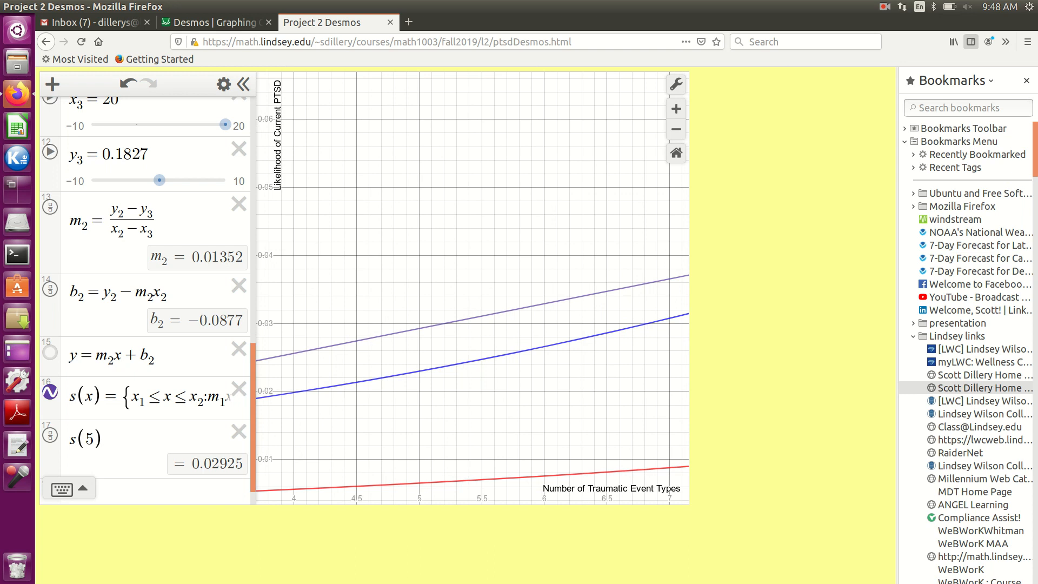
pyautogui.scroll(-8, 454, 395)
pyautogui.scroll(-10, 453, 395)
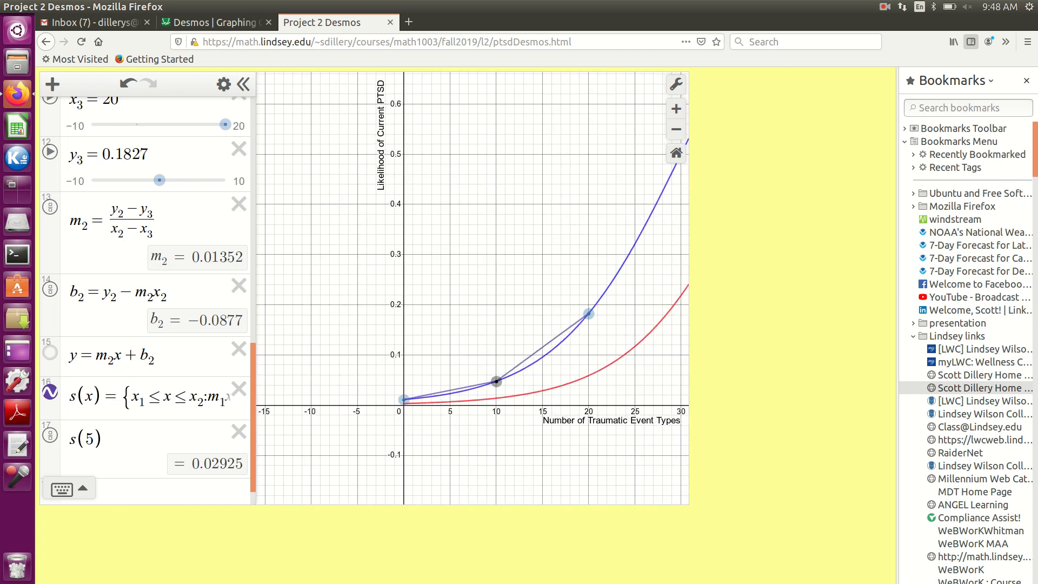
pyautogui.moveTo(454, 395); pyautogui.dragTo(354, 434)
pyautogui.scroll(-4, 408, 423)
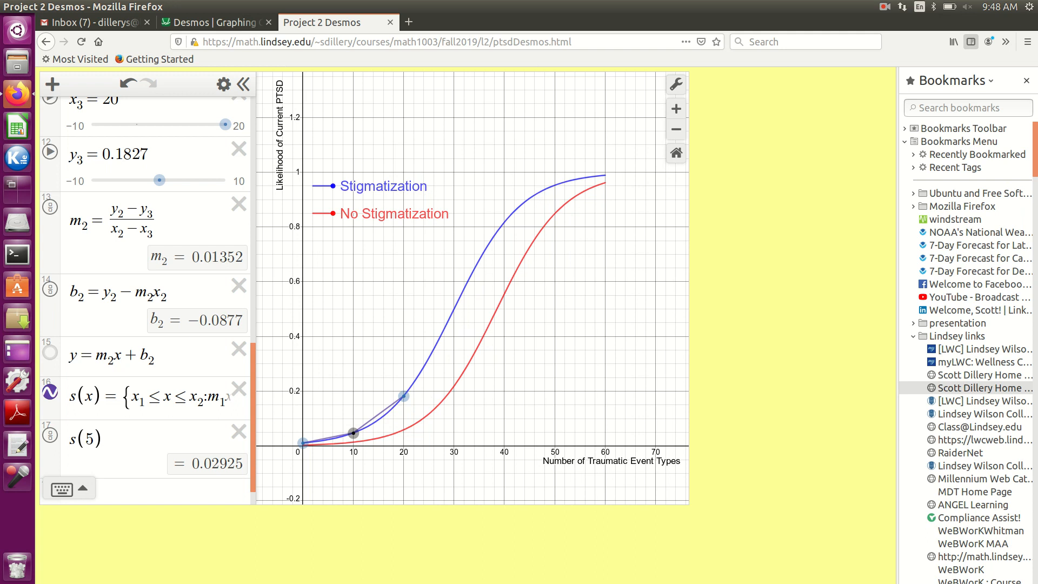
pyautogui.click(885, 7)
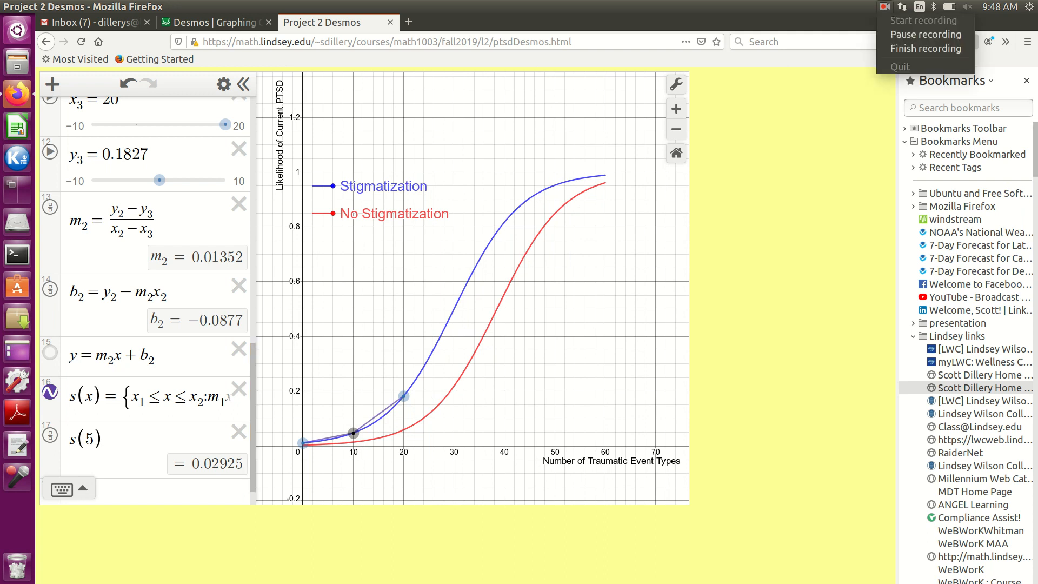